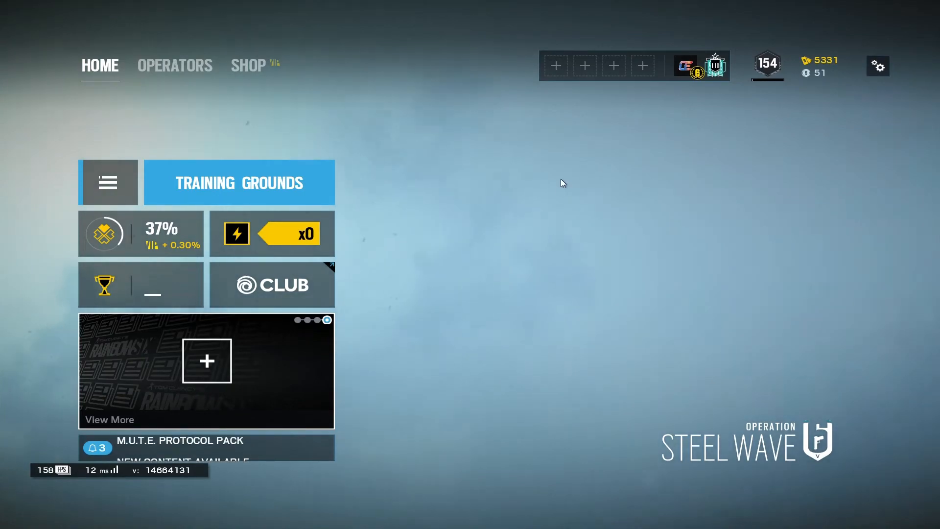
# Launch NVIDIA Control Panel from the desktop menu and go to Manage 3D Settings.
pyautogui.press('super+d')
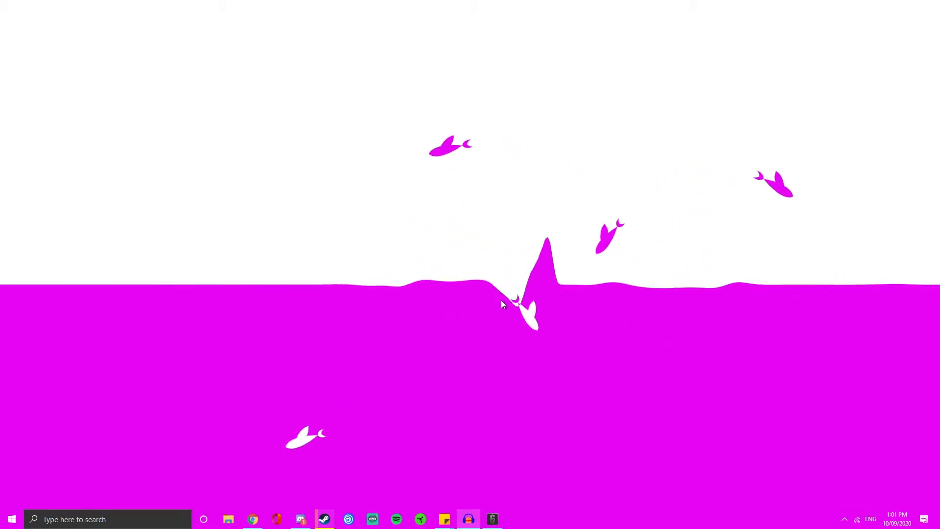
pyautogui.rightClick(480, 246)
pyautogui.click(511, 324)
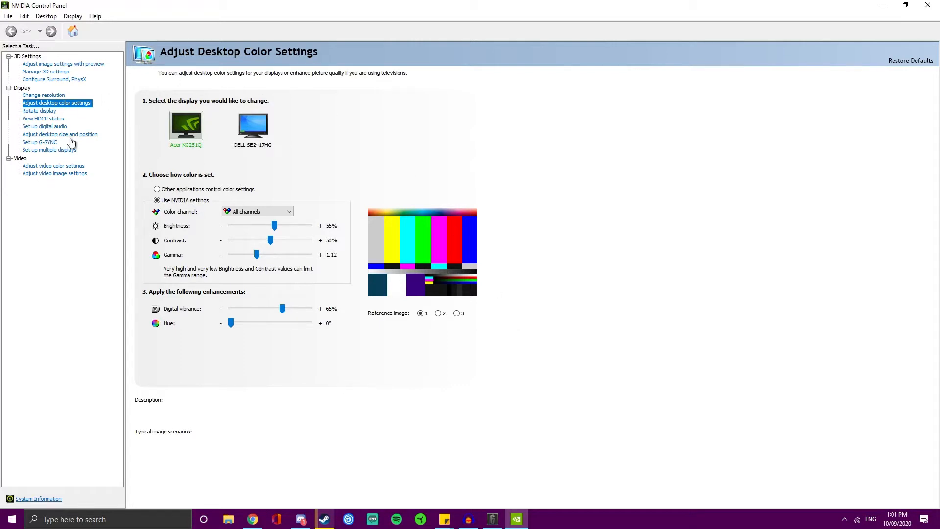
pyautogui.click(49, 150)
pyautogui.click(63, 63)
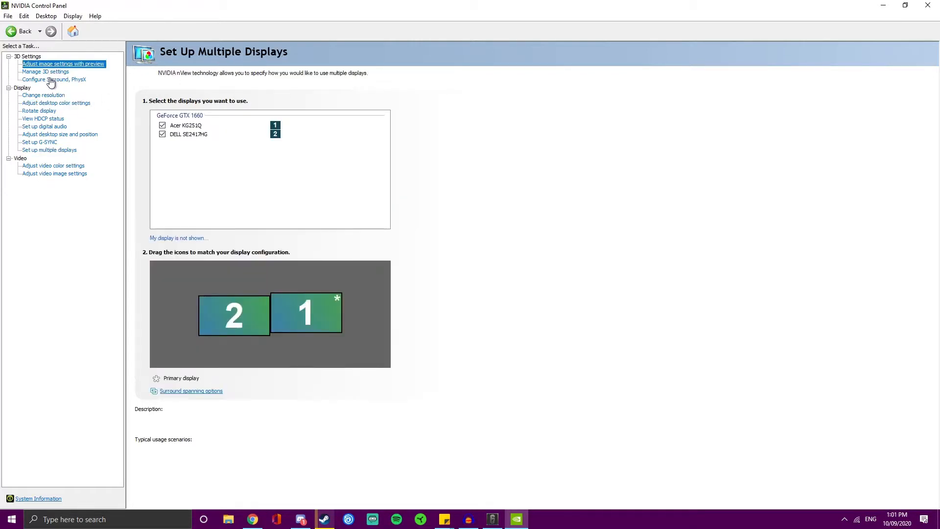
pyautogui.click(45, 71)
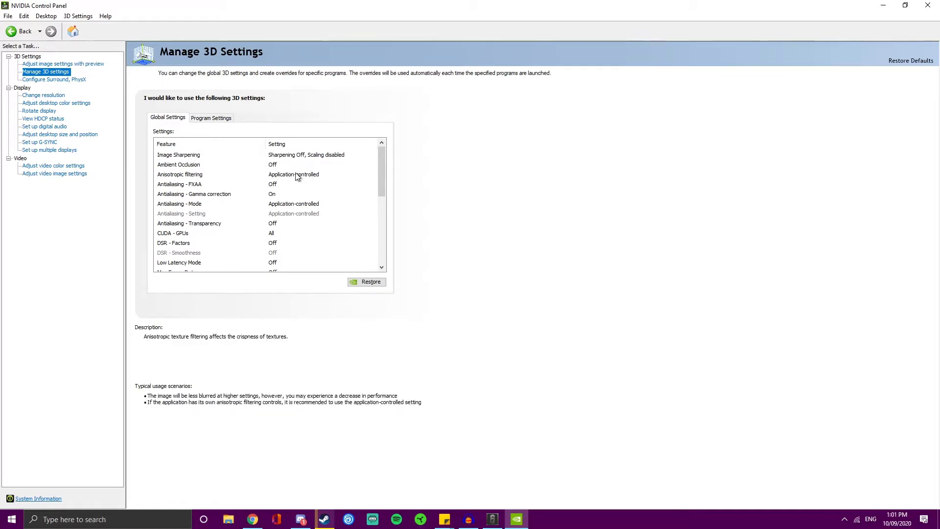
pyautogui.scroll(-3, 297, 175)
pyautogui.scroll(3, 297, 175)
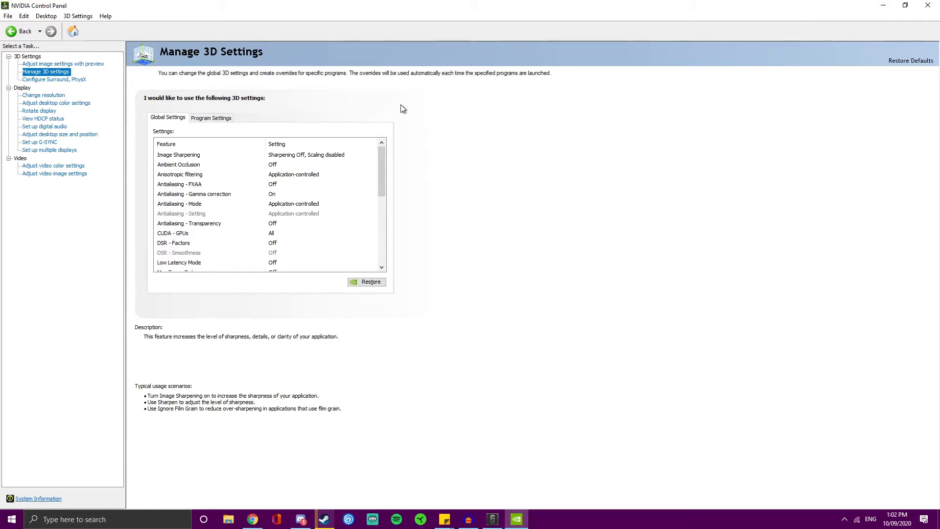
# Minimize the control panel, check the desktop menu, then restore the control panel window.
pyautogui.click(881, 6)
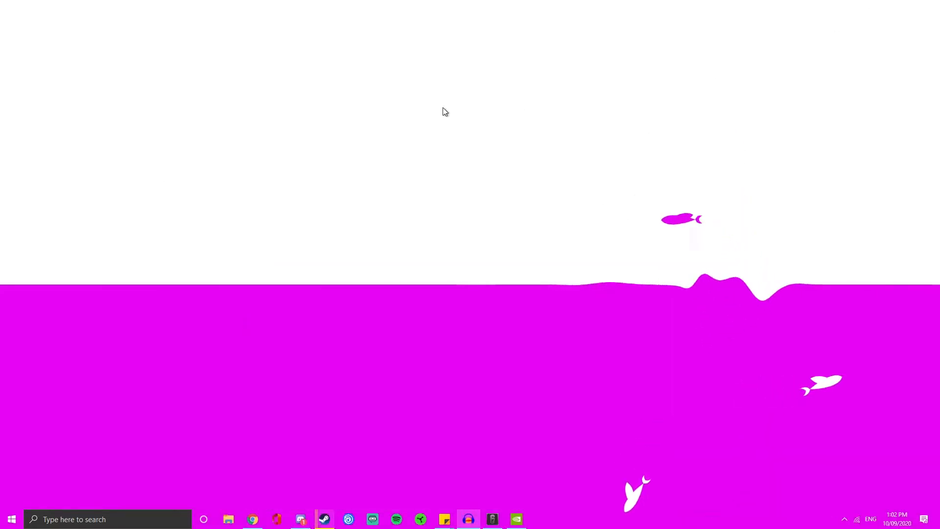
pyautogui.rightClick(535, 267)
pyautogui.rightClick(411, 216)
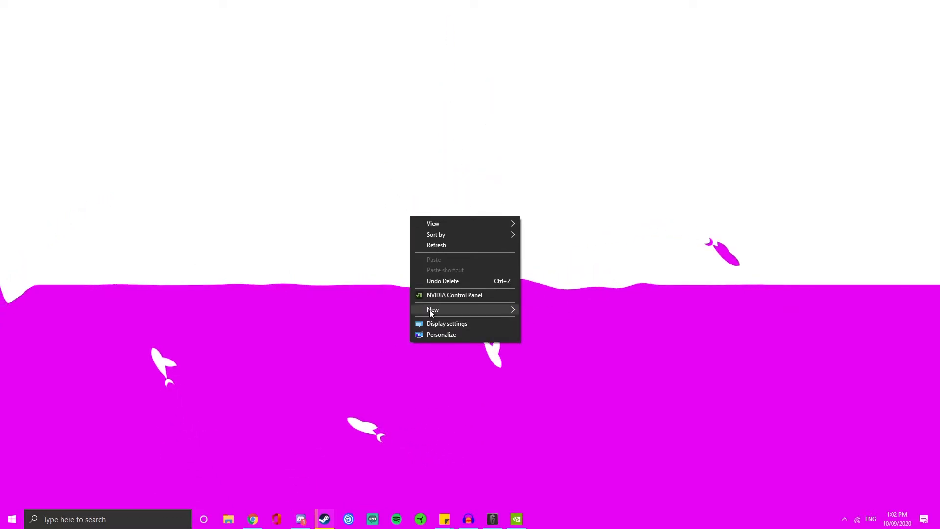
pyautogui.click(551, 389)
pyautogui.click(517, 519)
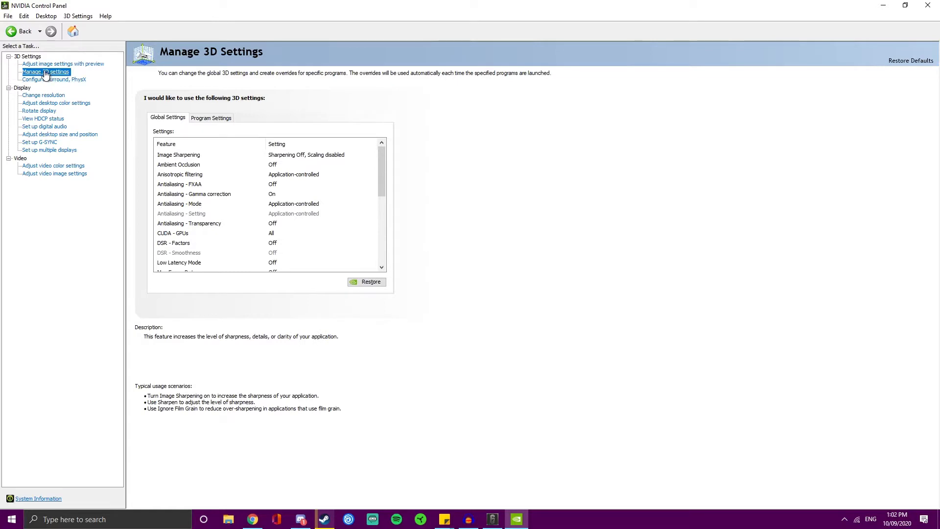
# Switch to Program Settings with Rainbow Six Siege as the program to customize.
pyautogui.click(206, 119)
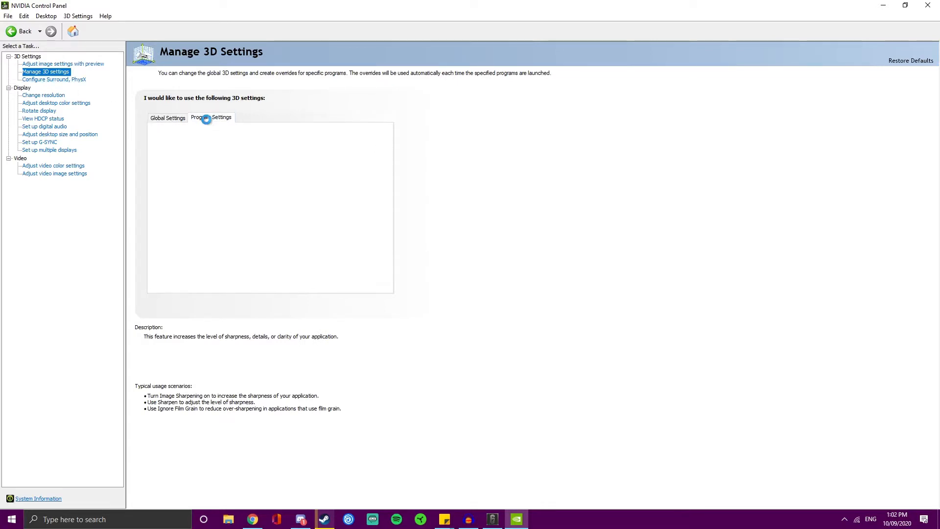
pyautogui.click(171, 119)
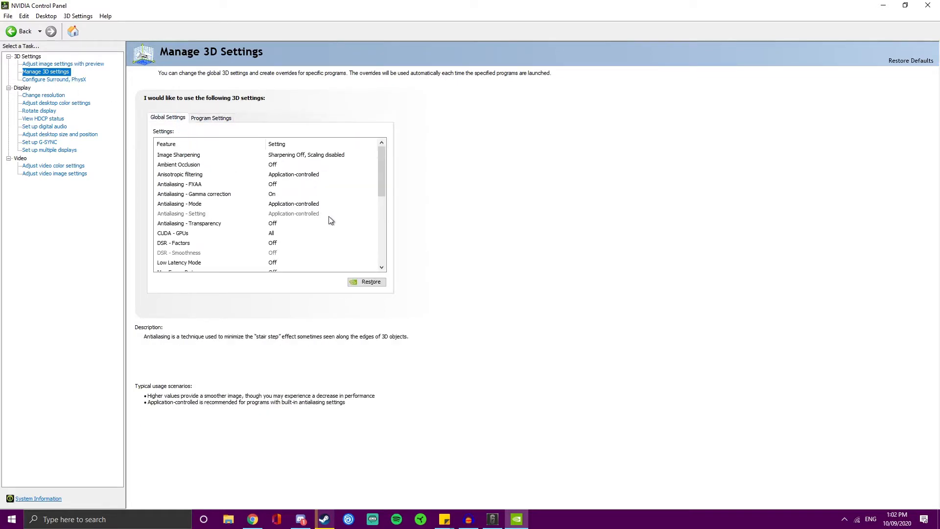
pyautogui.click(282, 205)
pyautogui.click(271, 205)
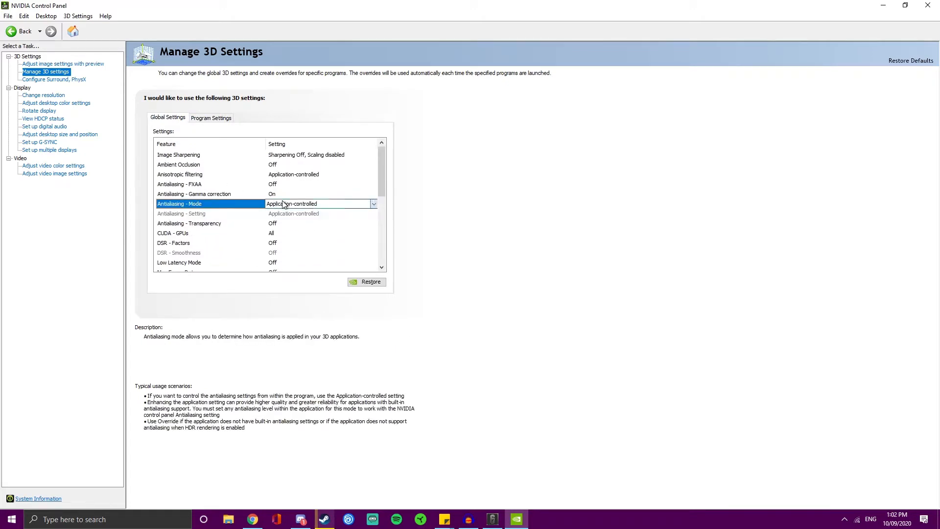
pyautogui.click(212, 118)
pyautogui.click(202, 142)
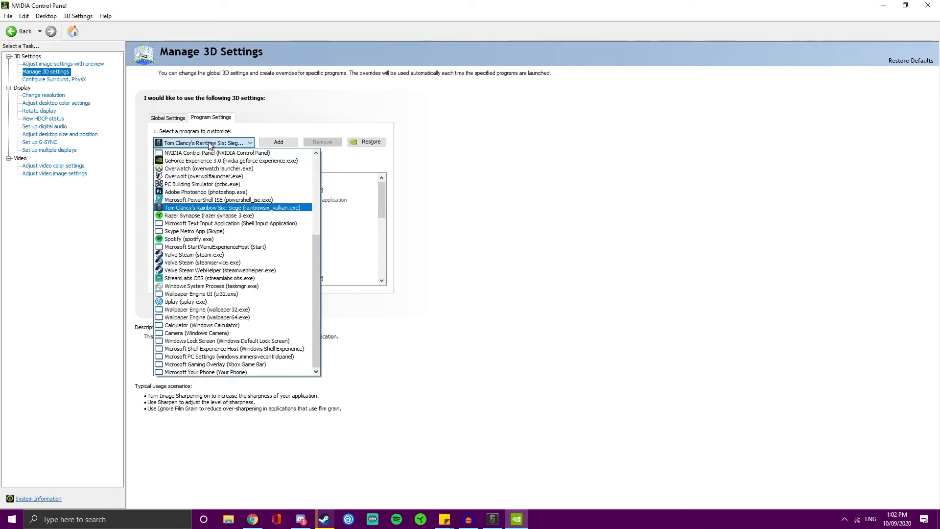
pyautogui.click(209, 143)
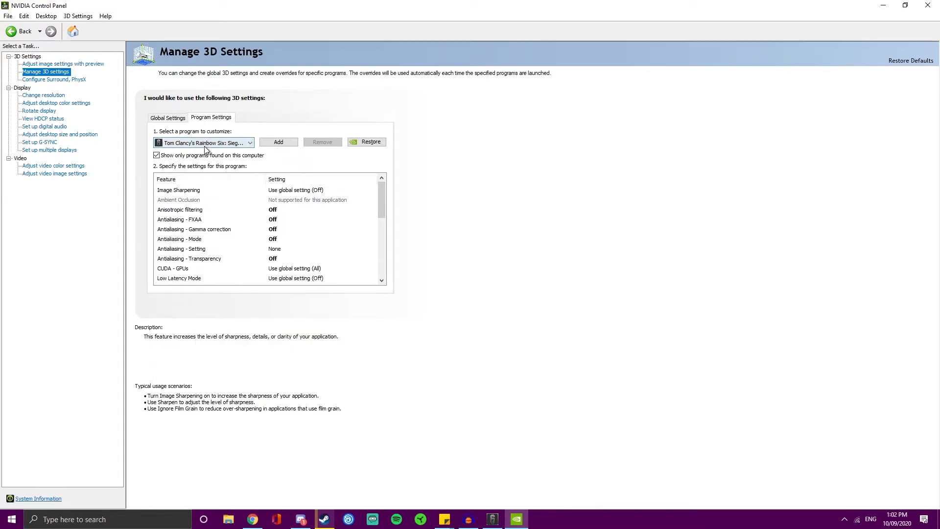
pyautogui.click(204, 142)
pyautogui.scroll(-3, 235, 220)
pyautogui.scroll(2, 242, 220)
pyautogui.scroll(-3, 258, 219)
pyautogui.scroll(3, 257, 219)
# Browse the Add program picker sorted alphabetically, cancel it, and keep Rainbow Six Siege selected.
pyautogui.click(274, 143)
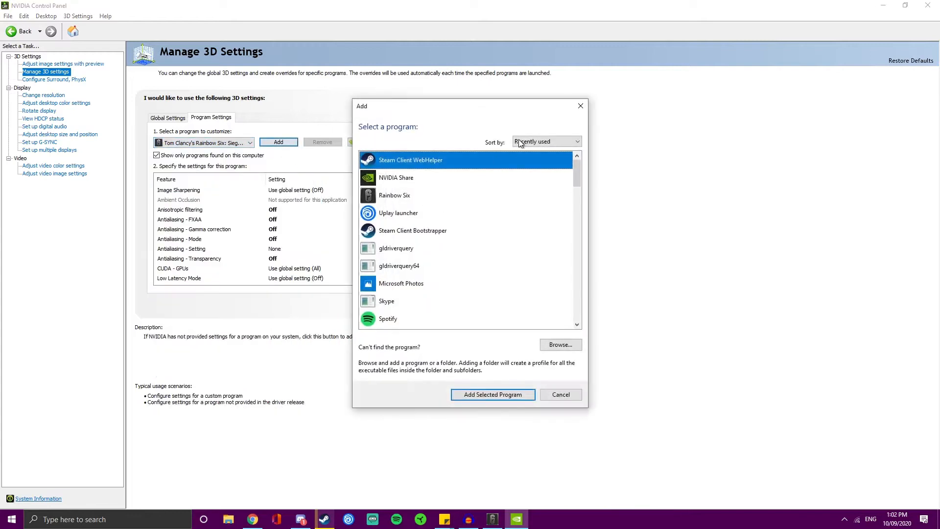
pyautogui.scroll(-5, 430, 208)
pyautogui.scroll(2, 430, 208)
pyautogui.scroll(3, 411, 206)
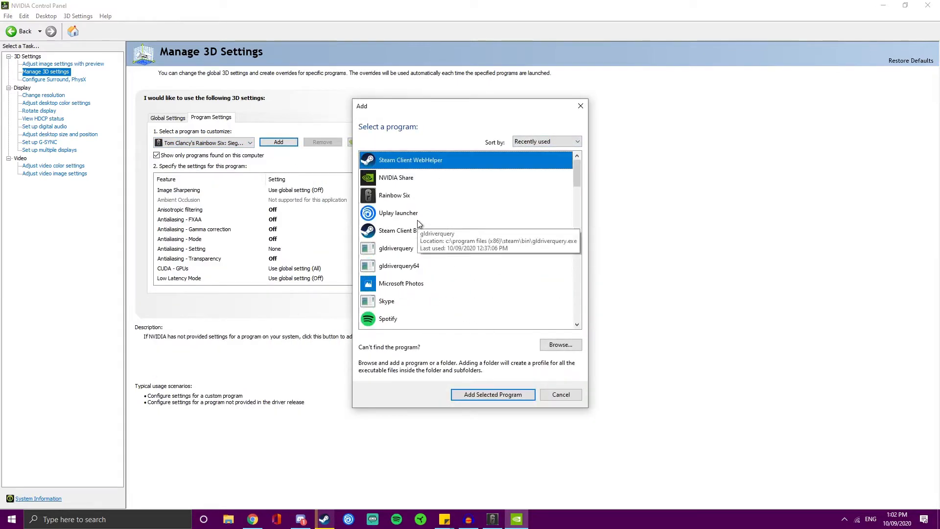
pyautogui.click(394, 195)
pyautogui.click(546, 142)
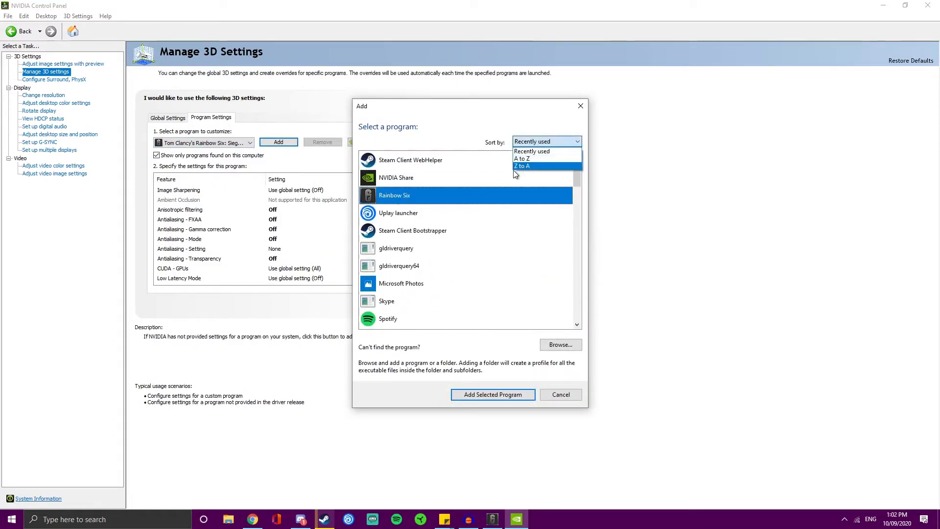
pyautogui.click(541, 160)
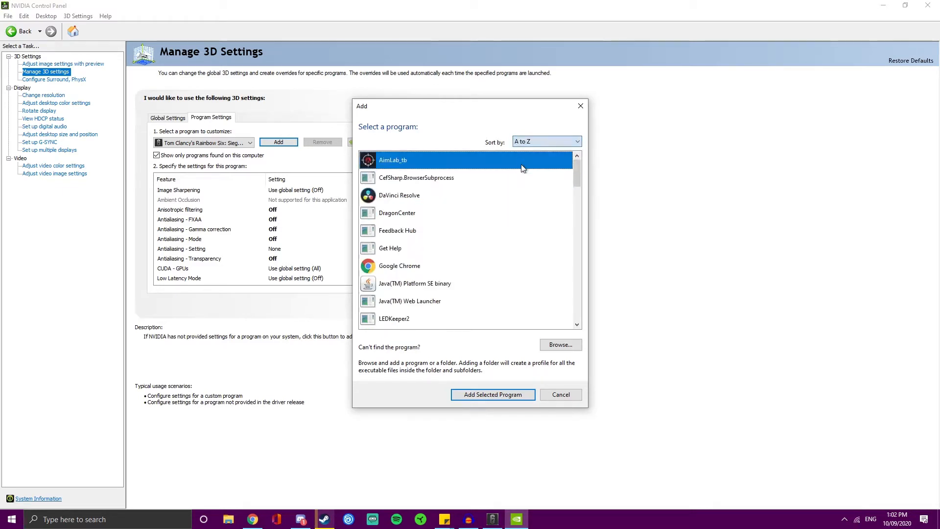
pyautogui.scroll(-5, 497, 205)
pyautogui.scroll(-3, 497, 194)
pyautogui.scroll(8, 498, 194)
pyautogui.click(524, 160)
pyautogui.click(581, 109)
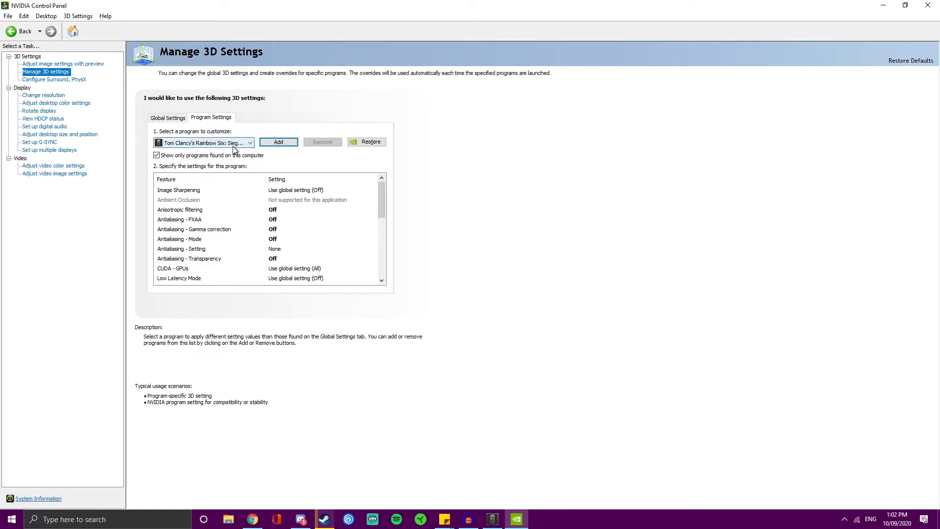
pyautogui.click(202, 142)
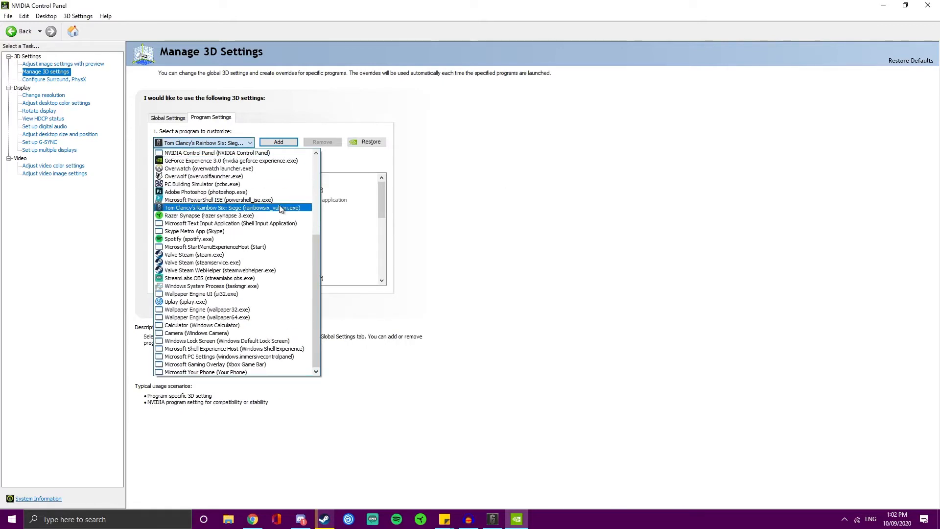
pyautogui.click(407, 199)
pyautogui.scroll(-1, 358, 202)
pyautogui.scroll(1, 358, 203)
pyautogui.moveTo(384, 193); pyautogui.dragTo(378, 249)
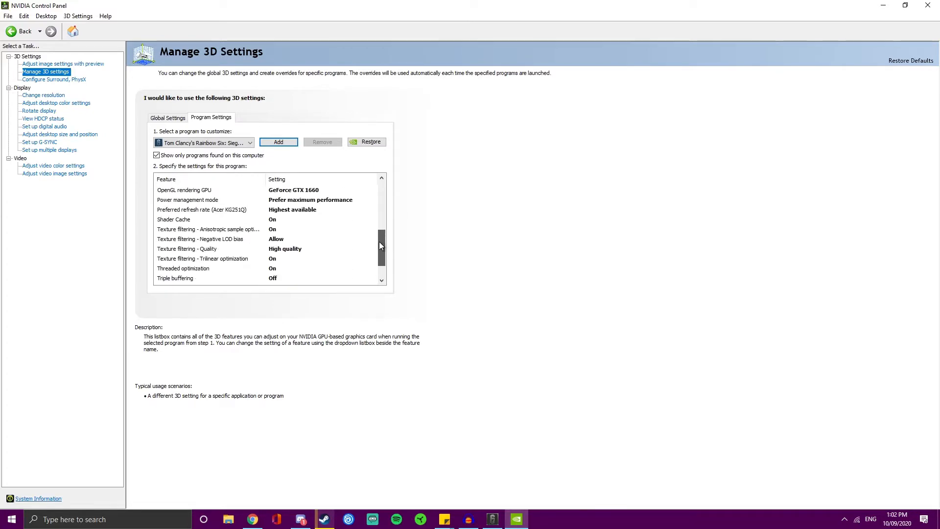
pyautogui.moveTo(378, 248); pyautogui.dragTo(377, 183)
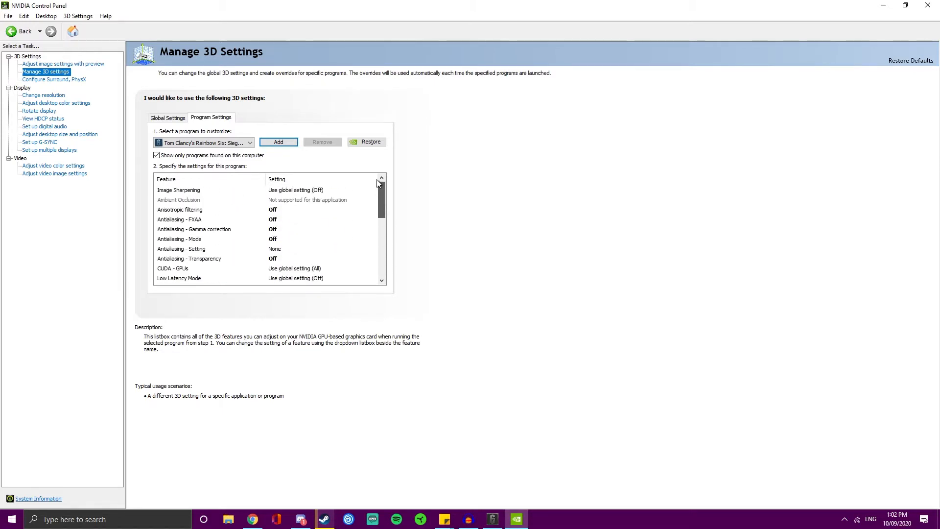
pyautogui.click(315, 191)
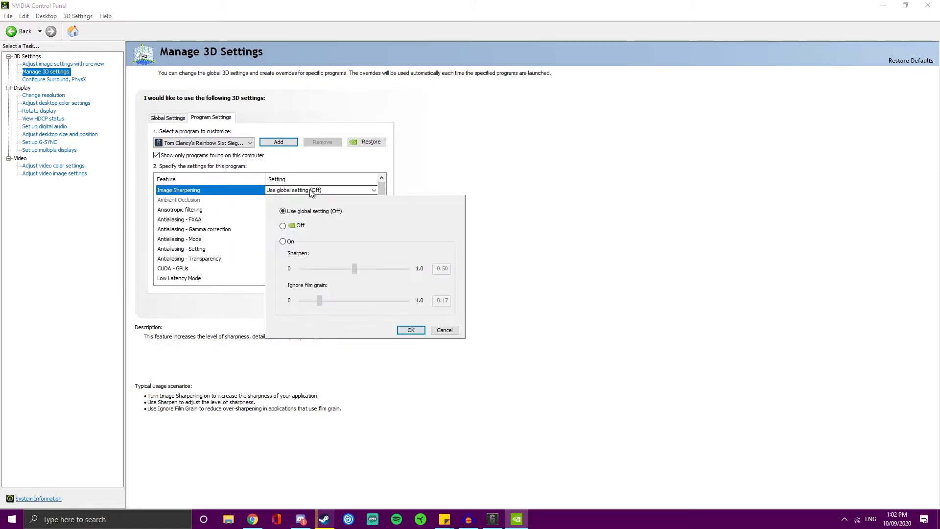
pyautogui.click(410, 330)
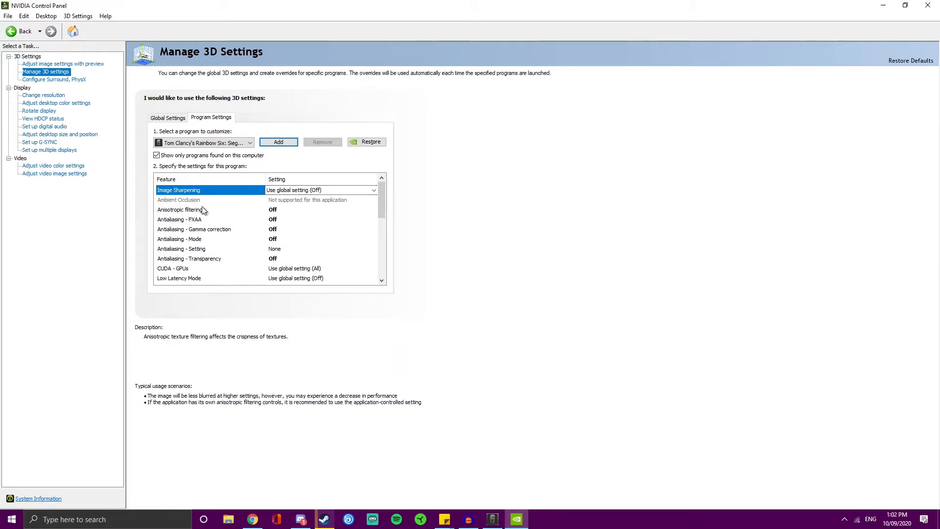
pyautogui.click(261, 200)
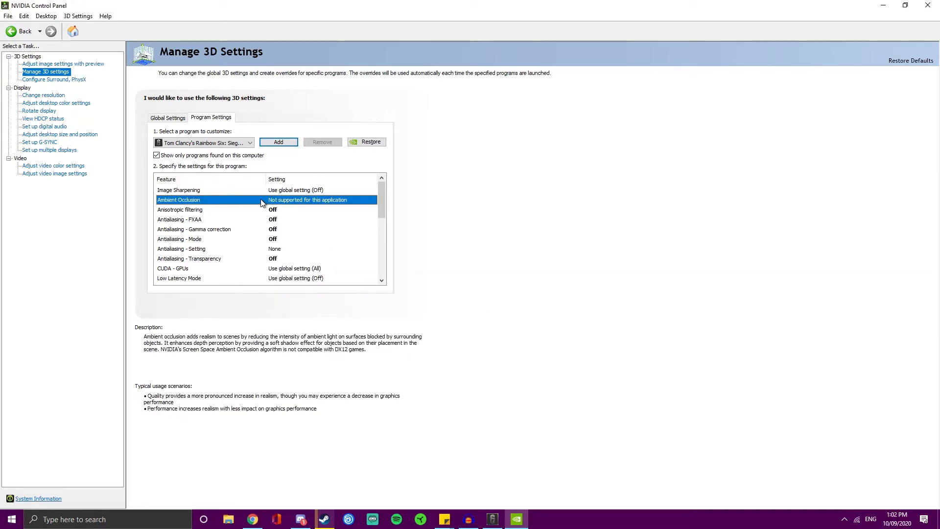
pyautogui.click(230, 210)
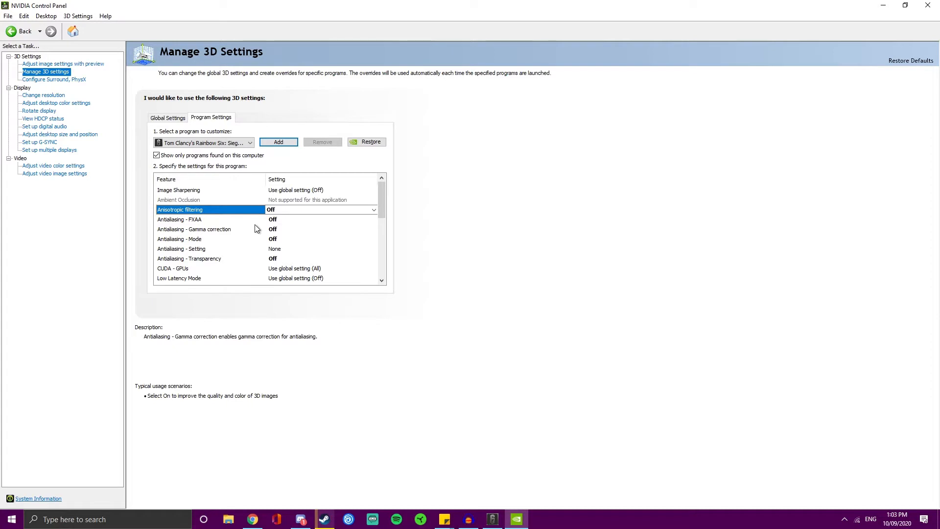
pyautogui.moveTo(379, 199); pyautogui.dragTo(379, 226)
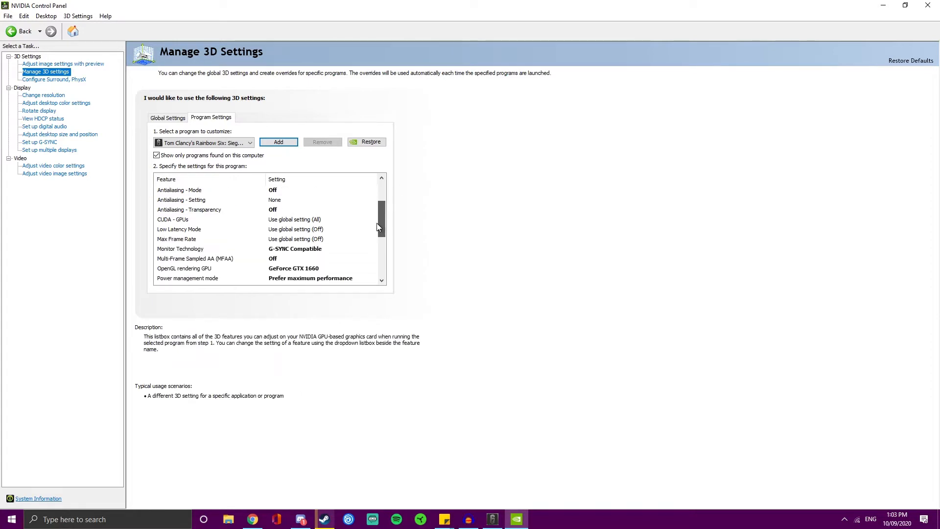
pyautogui.scroll(-1, 379, 217)
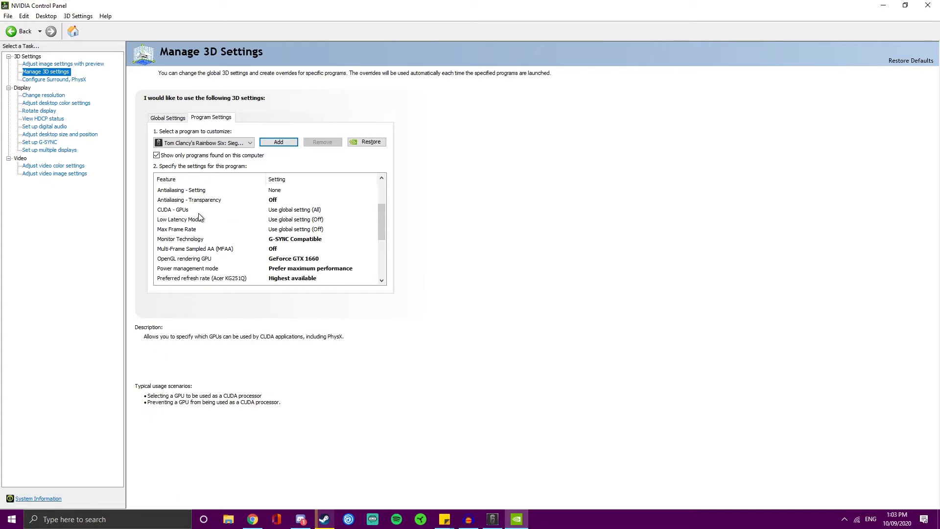
# Review CUDA GPUs, Max Frame Rate and Low Latency Mode without changing them.
pyautogui.click(292, 210)
pyautogui.press('Escape')
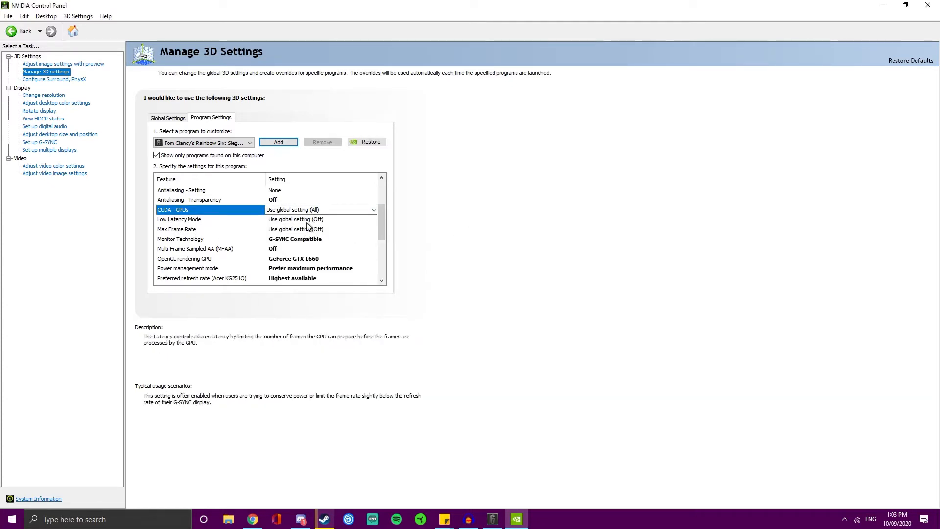
pyautogui.click(301, 229)
pyautogui.press('Escape')
pyautogui.click(301, 220)
pyautogui.click(374, 220)
pyautogui.click(419, 220)
pyautogui.scroll(-1, 379, 226)
# Keep Monitor Technology set to G-SYNC Compatible.
pyautogui.click(296, 229)
pyautogui.click(374, 229)
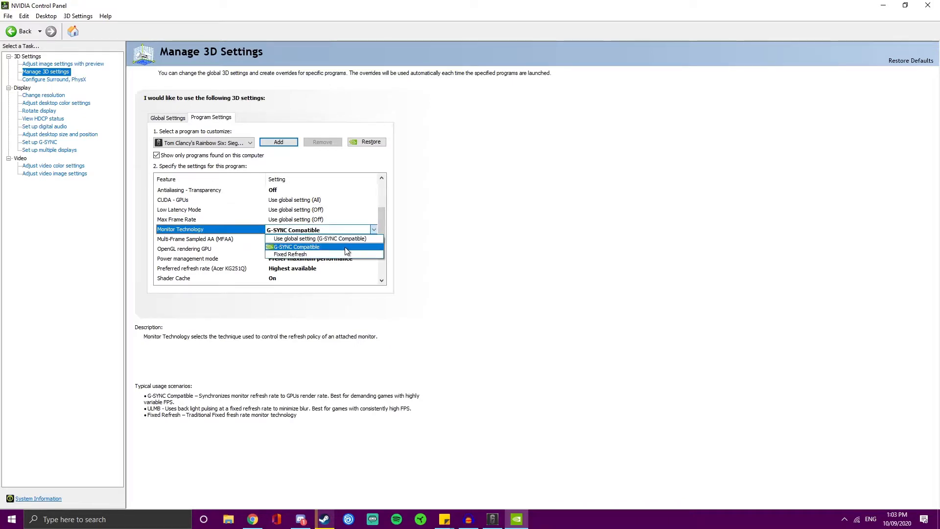
pyautogui.click(444, 232)
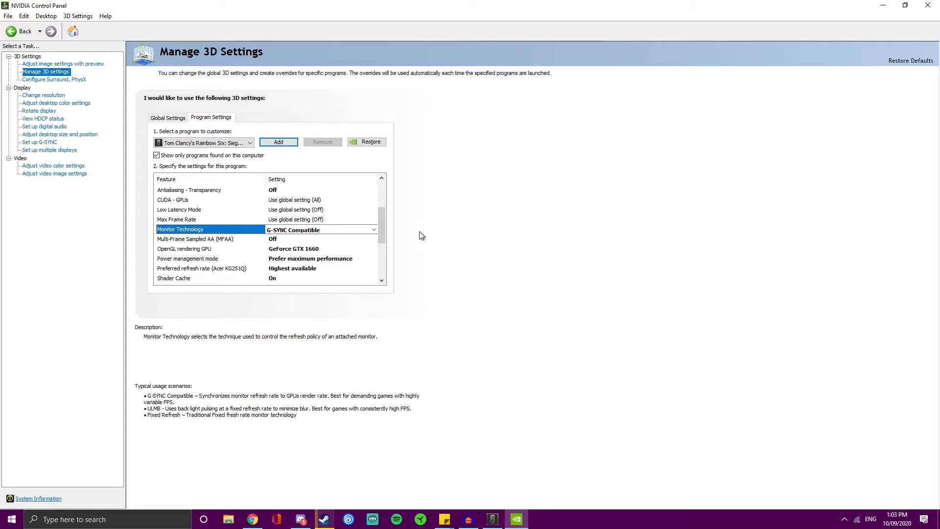
pyautogui.click(315, 231)
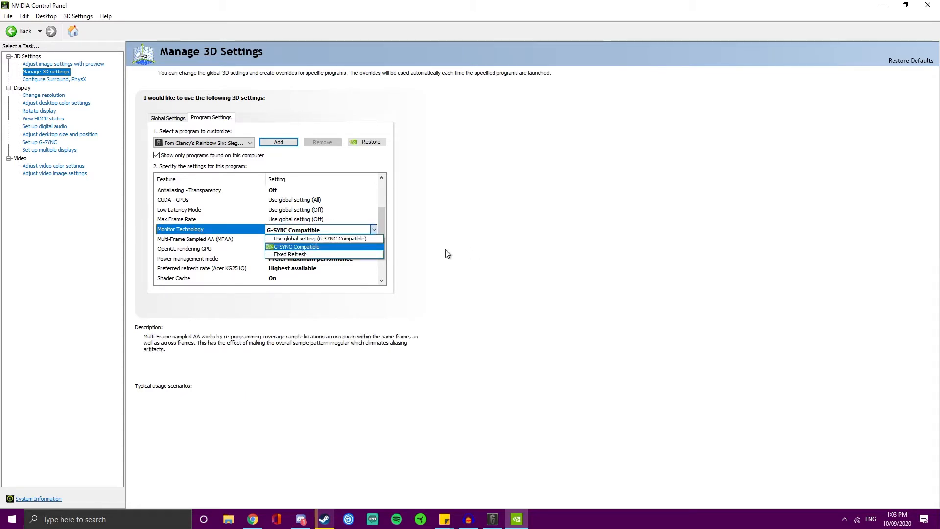
pyautogui.moveTo(195, 239)
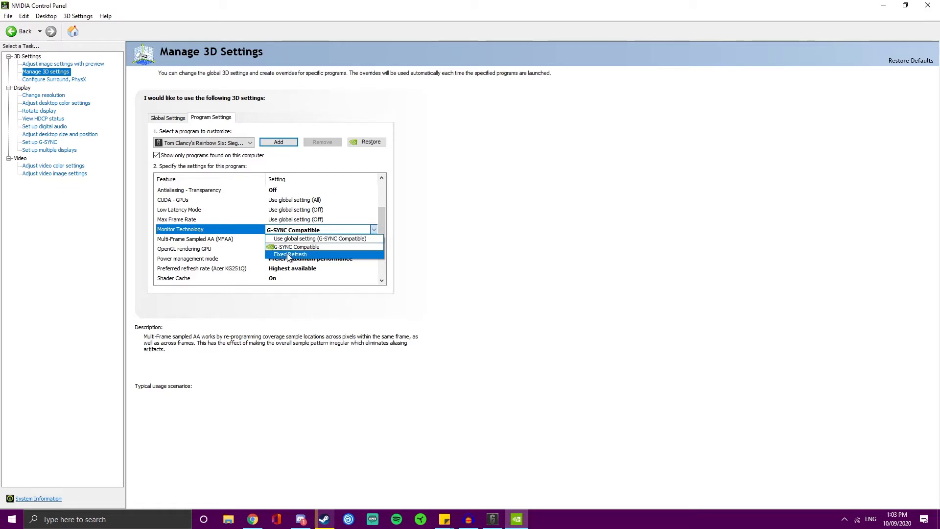
pyautogui.click(372, 227)
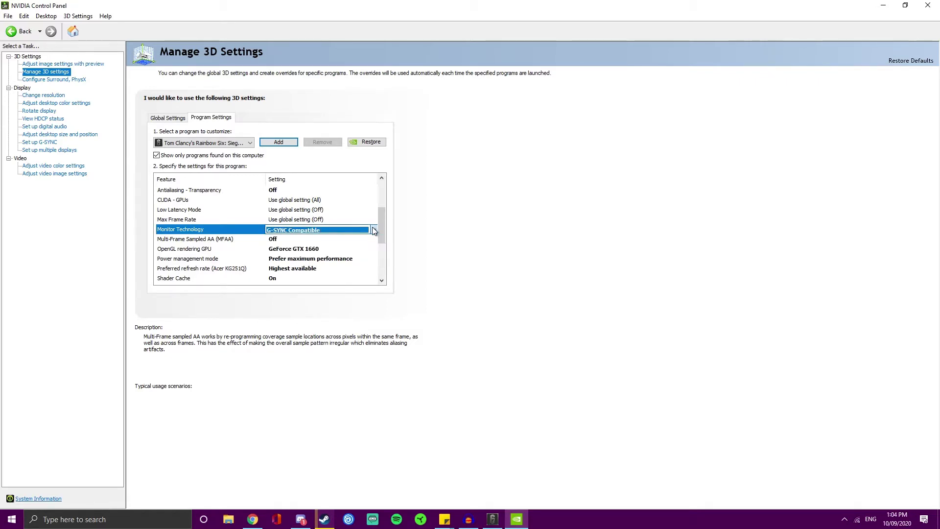
# Keep Multi-Frame Sampled AA Off and set the OpenGL rendering GPU to GeForce GTX 1660.
pyautogui.click(245, 240)
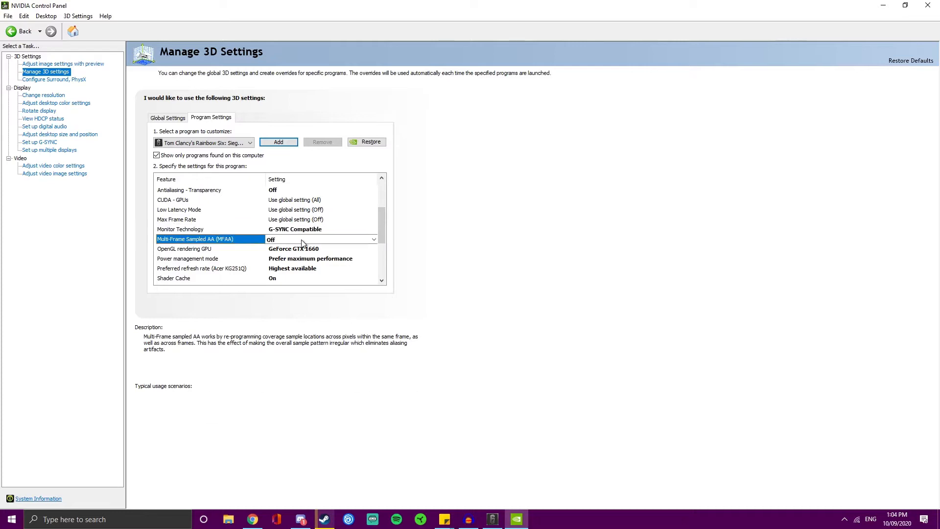
pyautogui.click(374, 239)
pyautogui.click(202, 253)
pyautogui.click(225, 249)
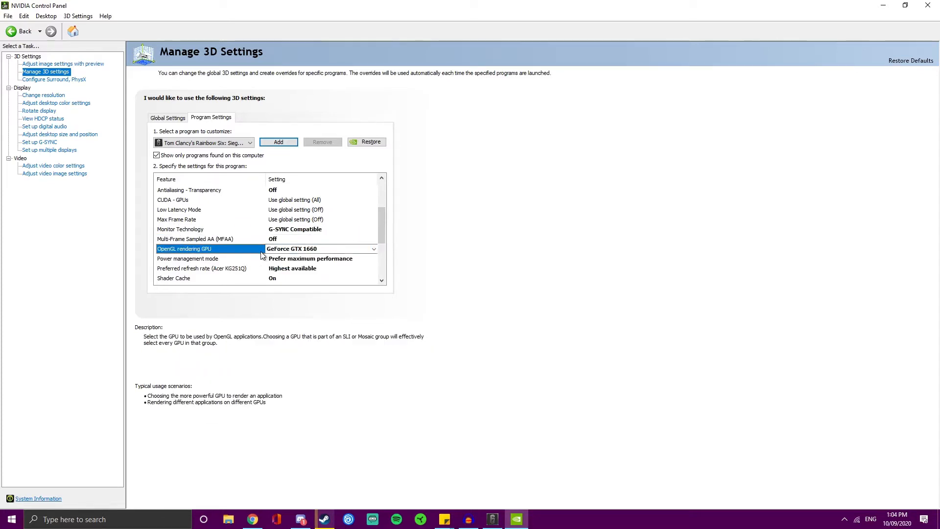
pyautogui.click(373, 249)
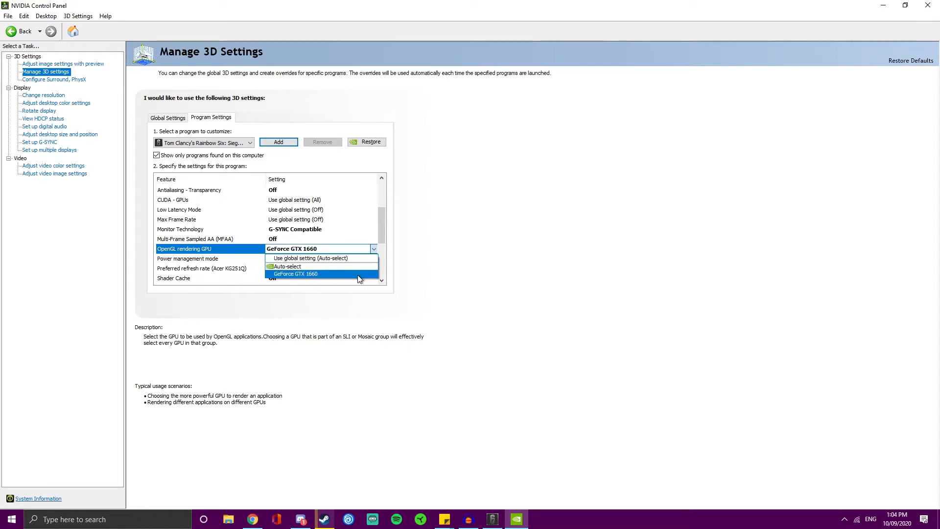
pyautogui.click(338, 274)
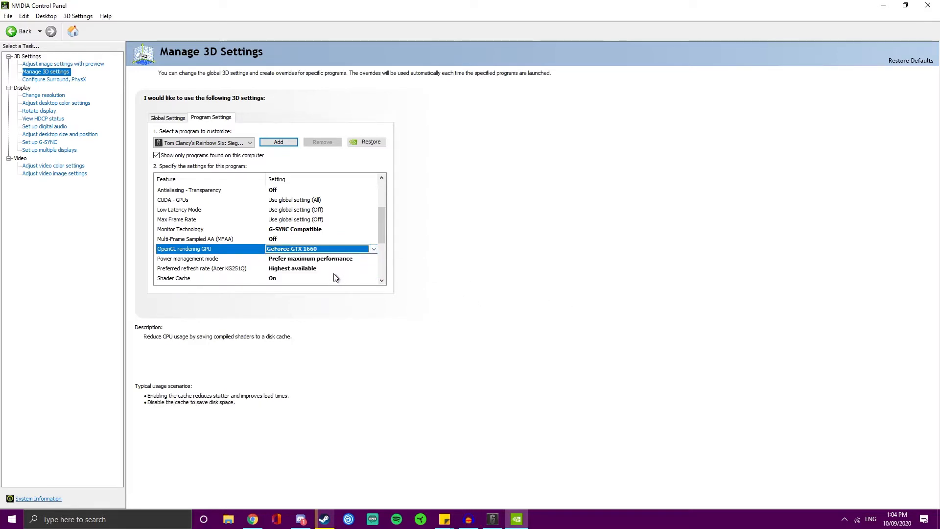
# Keep power management at Prefer maximum performance and check the preferred refresh rate.
pyautogui.click(304, 258)
pyautogui.click(310, 291)
pyautogui.moveTo(383, 224); pyautogui.dragTo(382, 244)
pyautogui.click(377, 256)
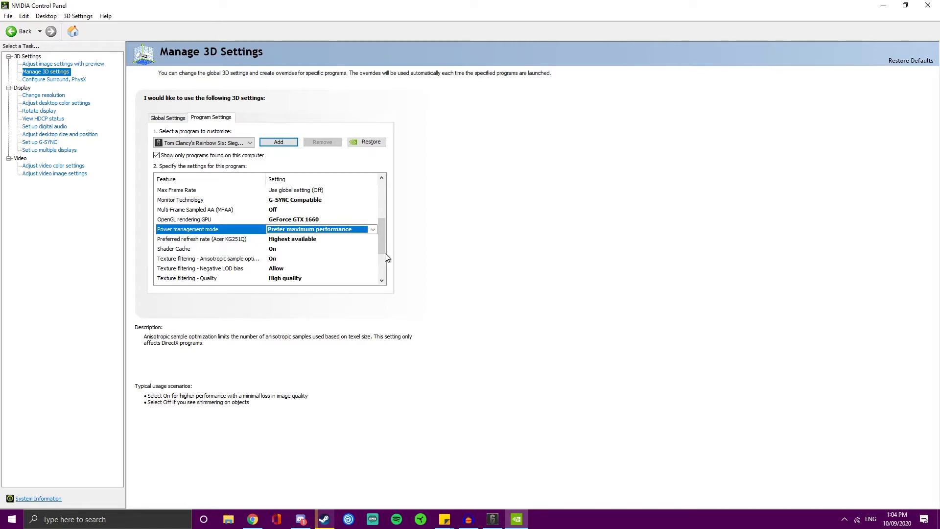
pyautogui.click(373, 230)
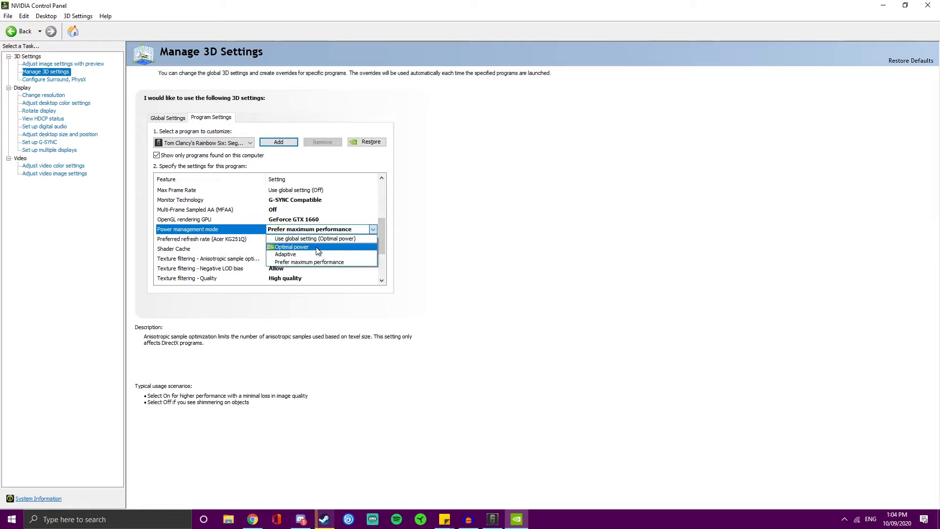
pyautogui.click(323, 263)
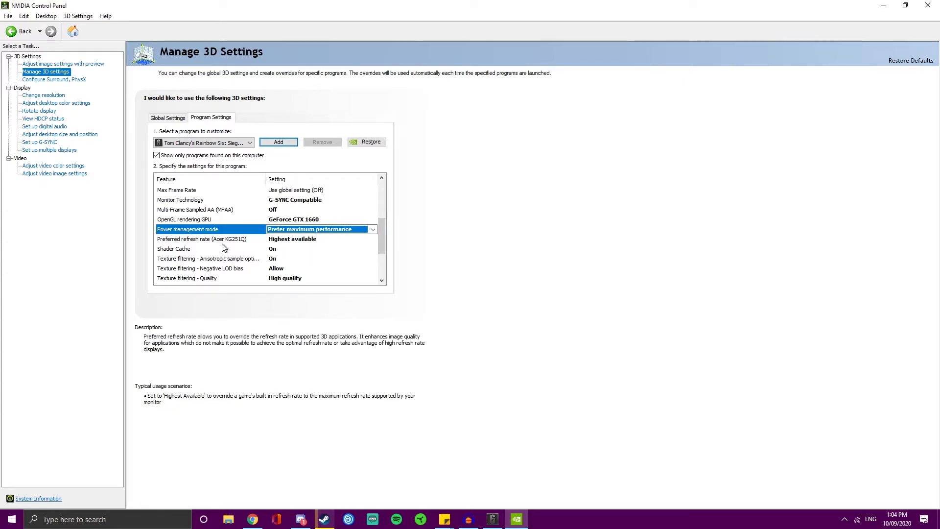
pyautogui.click(308, 240)
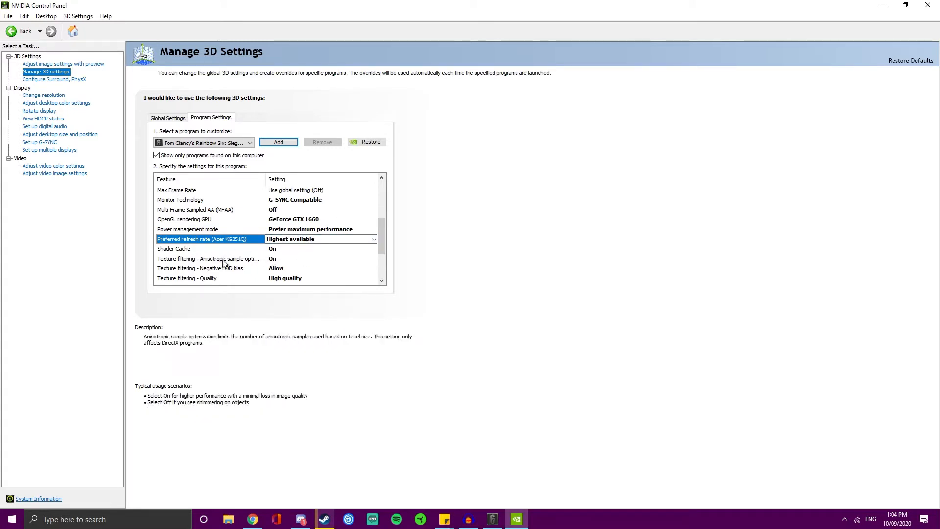
pyautogui.scroll(-1, 206, 269)
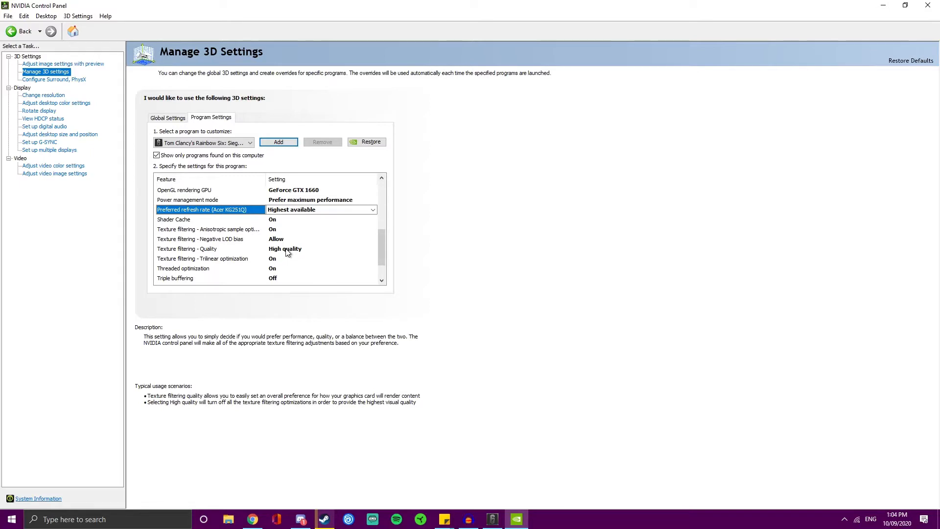
# Set texture filtering quality to High quality, vertical sync Off and VR pre-rendered frames 1.
pyautogui.click(287, 249)
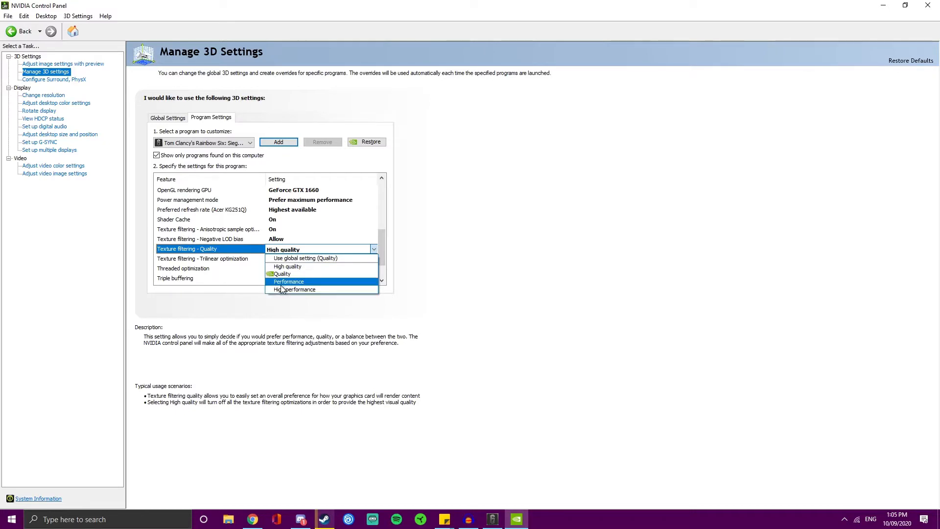
pyautogui.press('Escape')
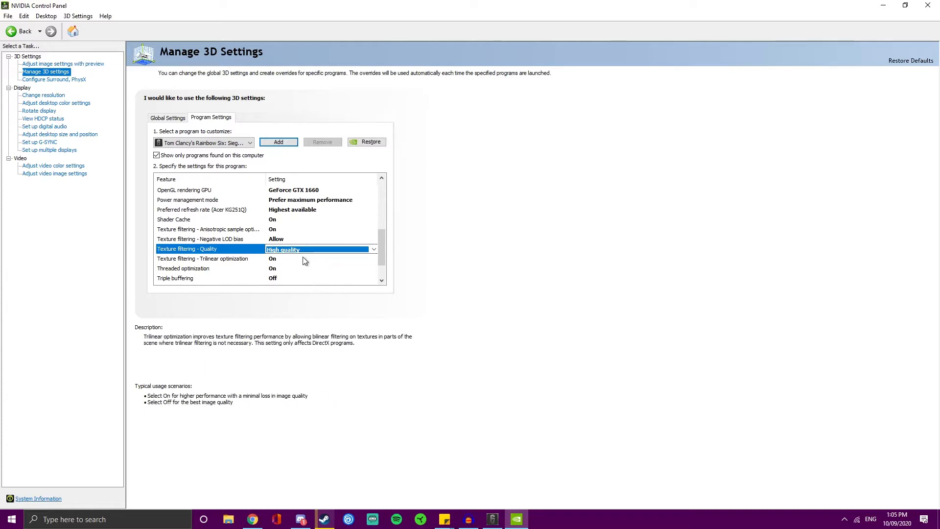
pyautogui.click(309, 249)
pyautogui.click(304, 266)
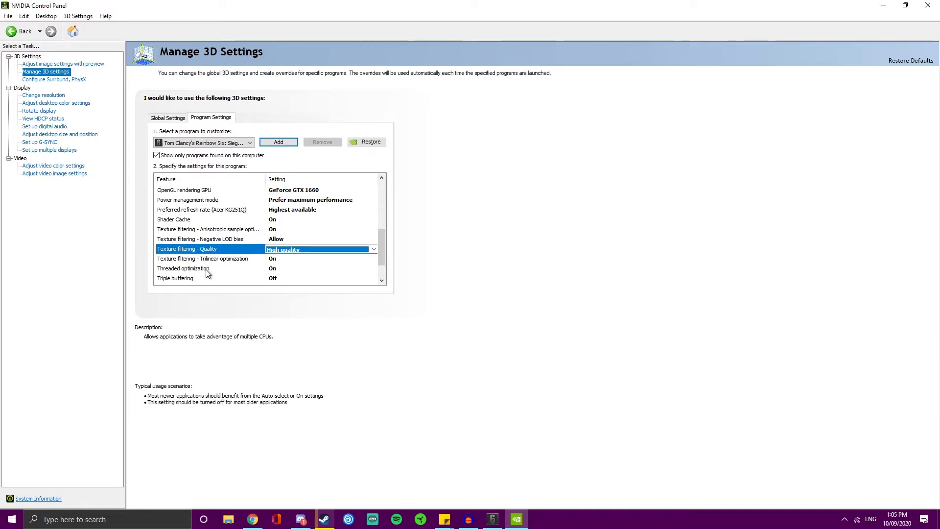
pyautogui.scroll(-1, 209, 275)
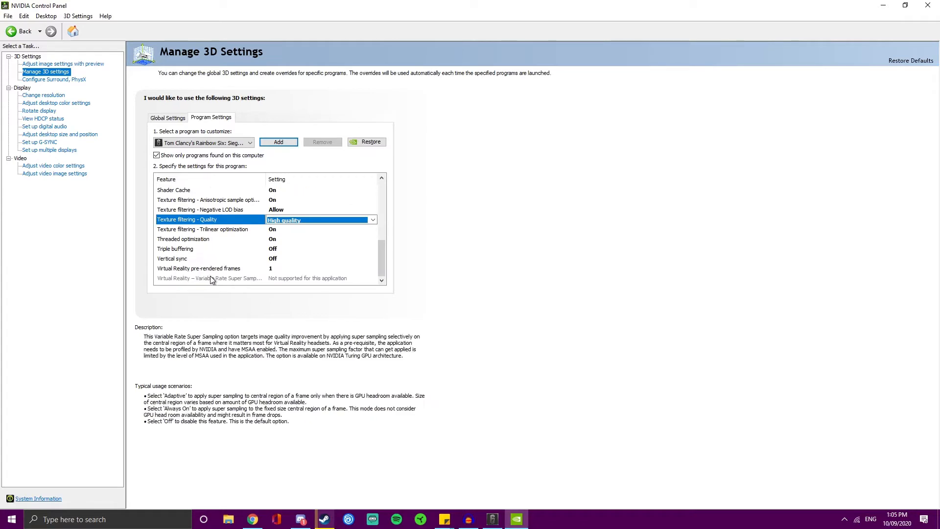
pyautogui.click(274, 260)
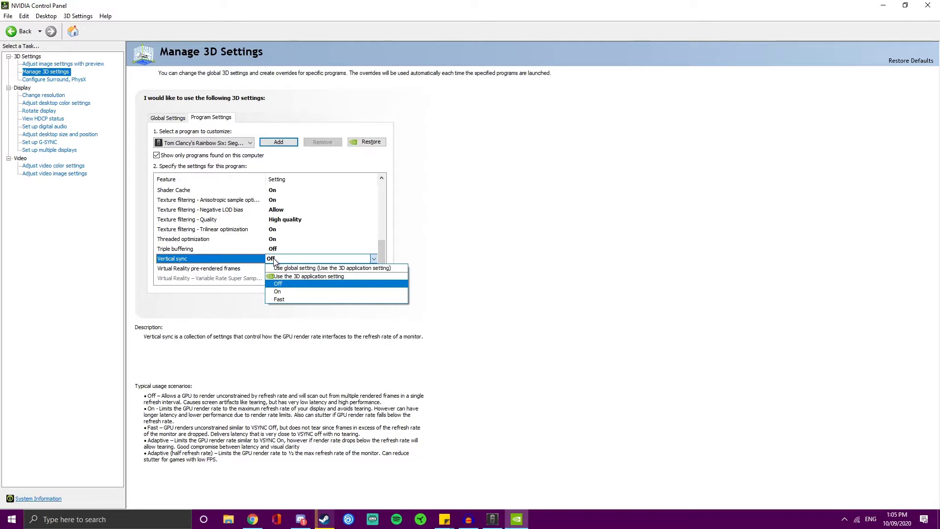
pyautogui.click(375, 264)
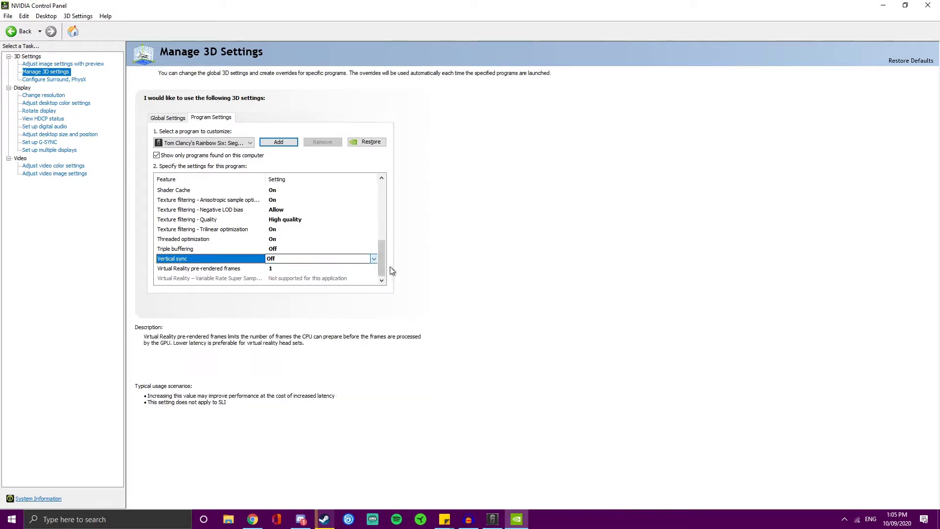
pyautogui.click(219, 269)
pyautogui.click(277, 270)
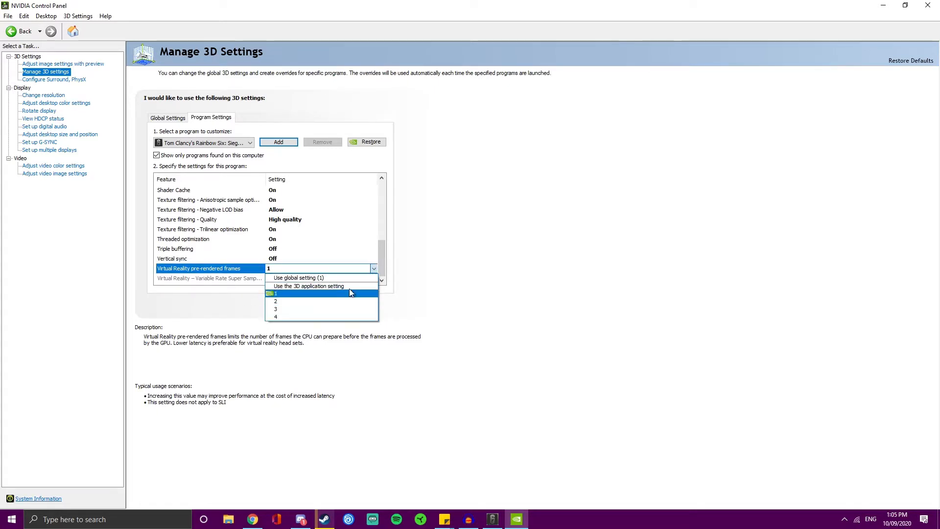
pyautogui.click(279, 294)
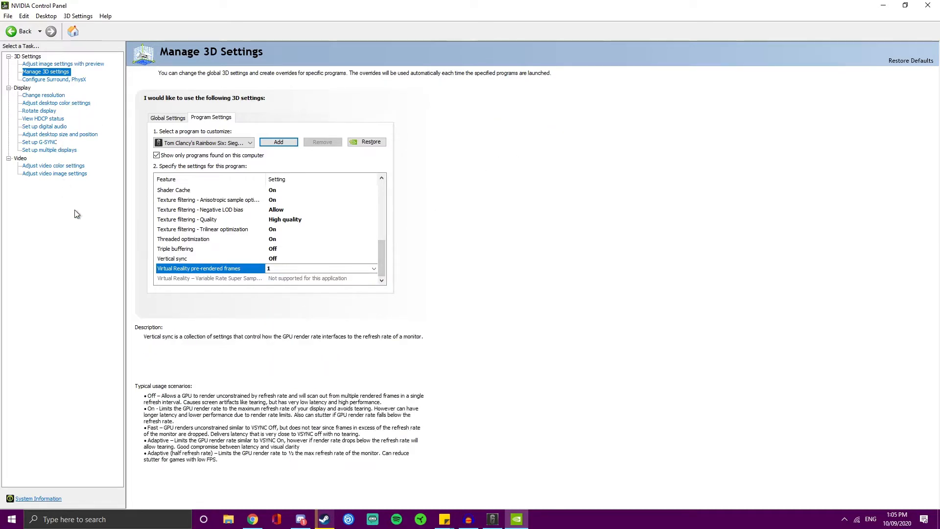
# In desktop color settings keep digital vibrance at 65%, raise brightness and try the contrast slider.
pyautogui.click(56, 103)
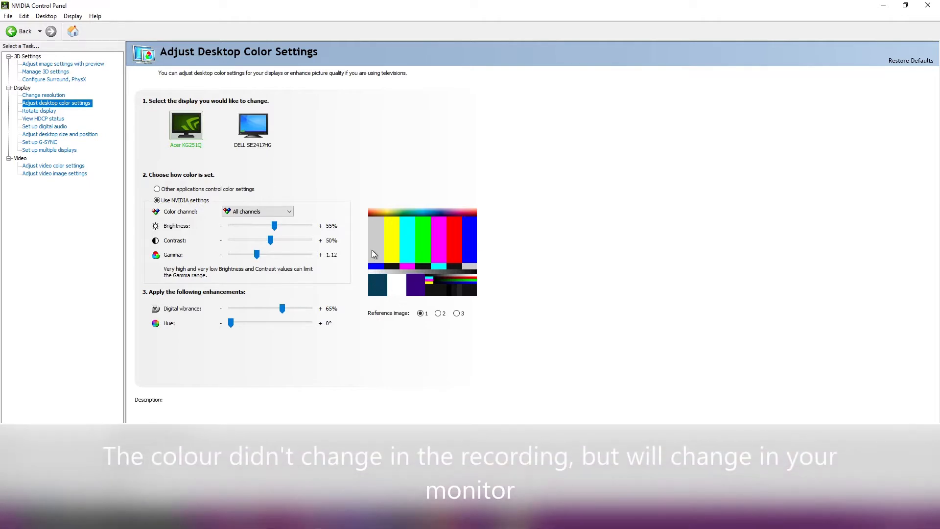
pyautogui.click(281, 309)
pyautogui.moveTo(283, 309); pyautogui.dragTo(292, 308)
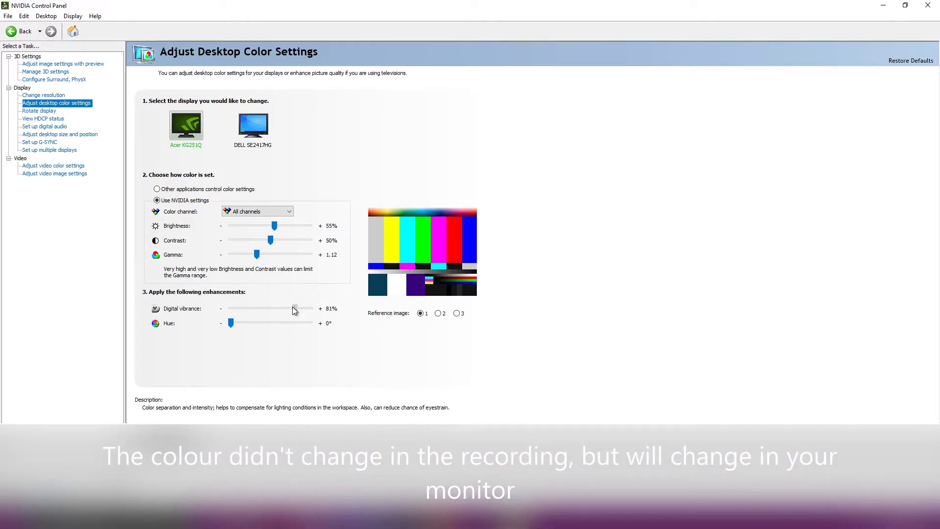
pyautogui.moveTo(273, 307)
pyautogui.mouseDown()
pyautogui.moveTo(282, 308)
pyautogui.moveTo(271, 323)
pyautogui.moveTo(230, 323)
pyautogui.mouseUp()
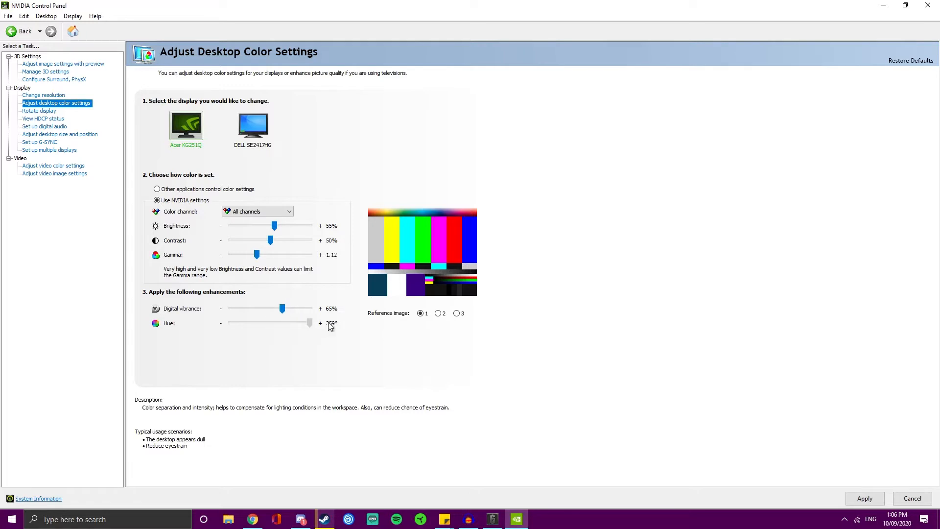
pyautogui.moveTo(274, 226)
pyautogui.mouseDown()
pyautogui.moveTo(309, 226)
pyautogui.moveTo(284, 226)
pyautogui.mouseUp()
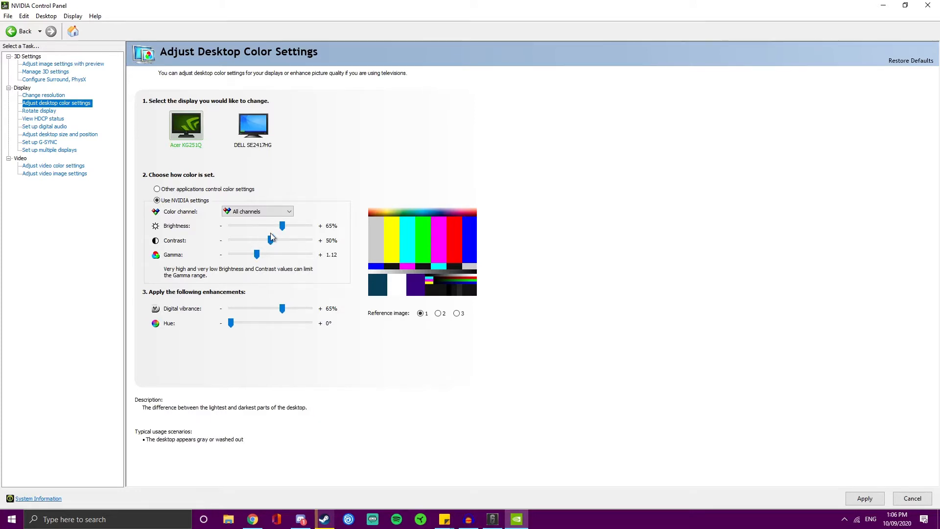
pyautogui.moveTo(270, 240)
pyautogui.mouseDown()
pyautogui.moveTo(293, 241)
pyautogui.moveTo(270, 240)
pyautogui.mouseUp()
# Close NVIDIA Control Panel and open the %temp% folder via the Run dialog.
pyautogui.click(929, 7)
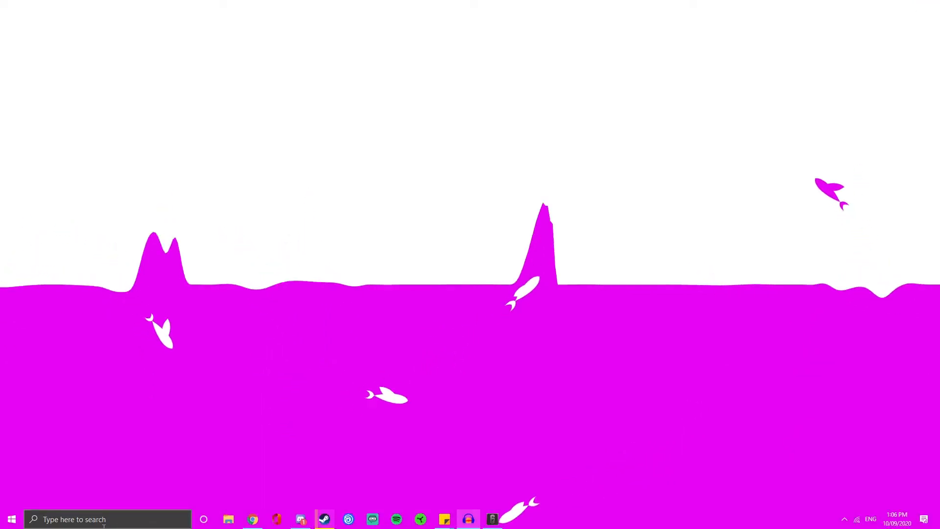
pyautogui.click(96, 520)
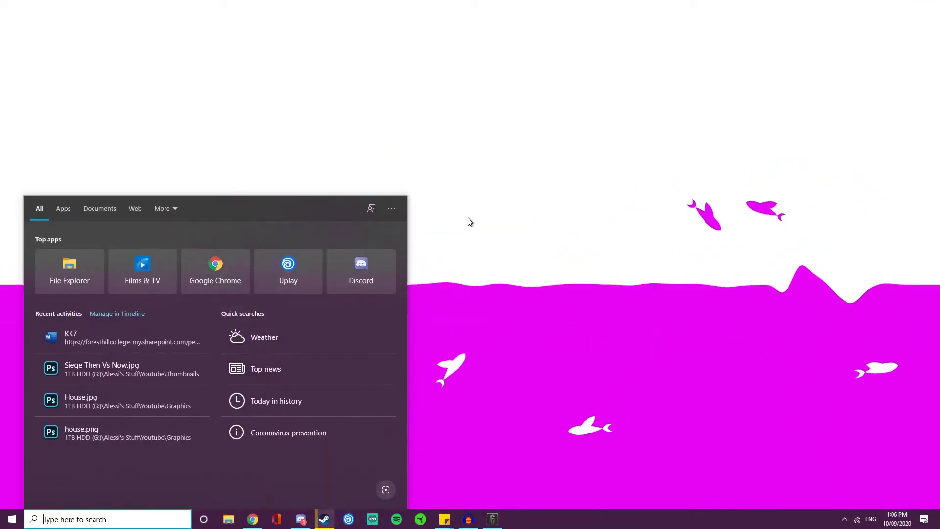
pyautogui.write('run')
pyautogui.press('Return')
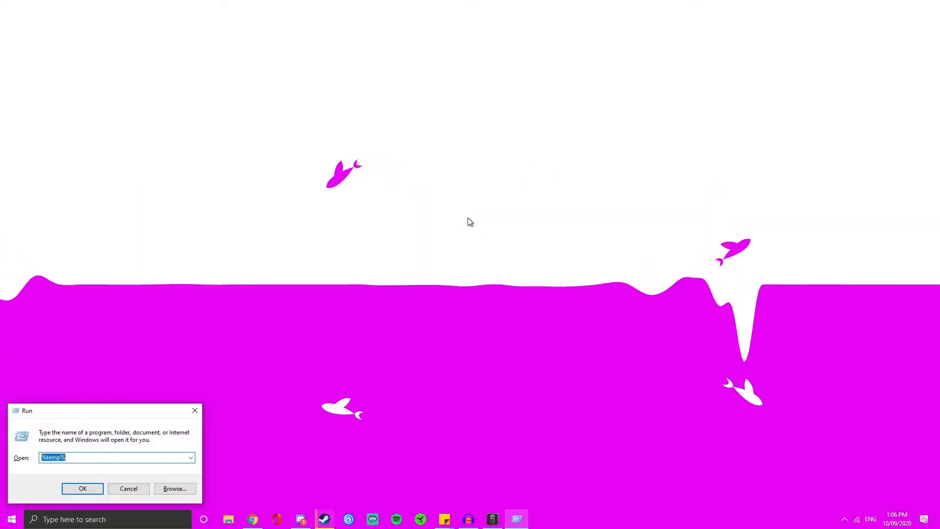
pyautogui.click(82, 488)
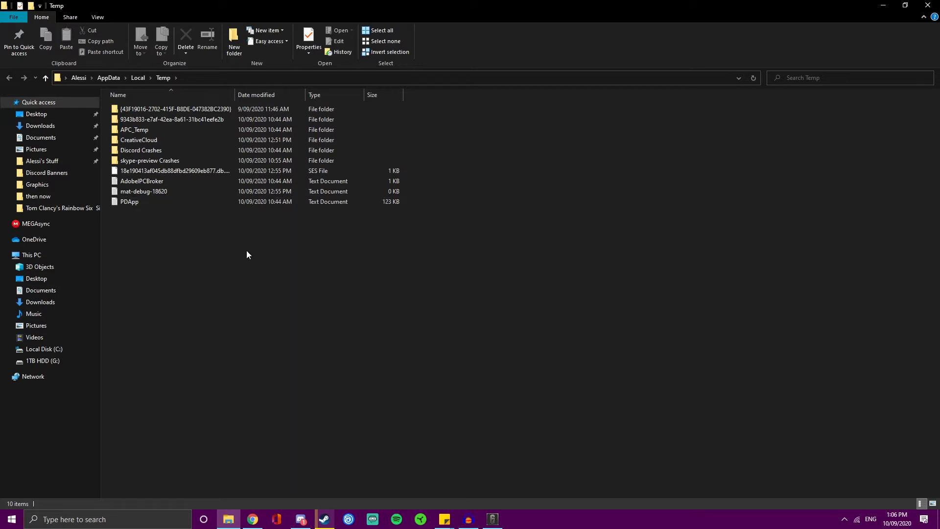
# Select every item in the Temp folder and delete them.
pyautogui.moveTo(250, 240); pyautogui.dragTo(223, 98)
pyautogui.rightClick(239, 163)
pyautogui.click(267, 324)
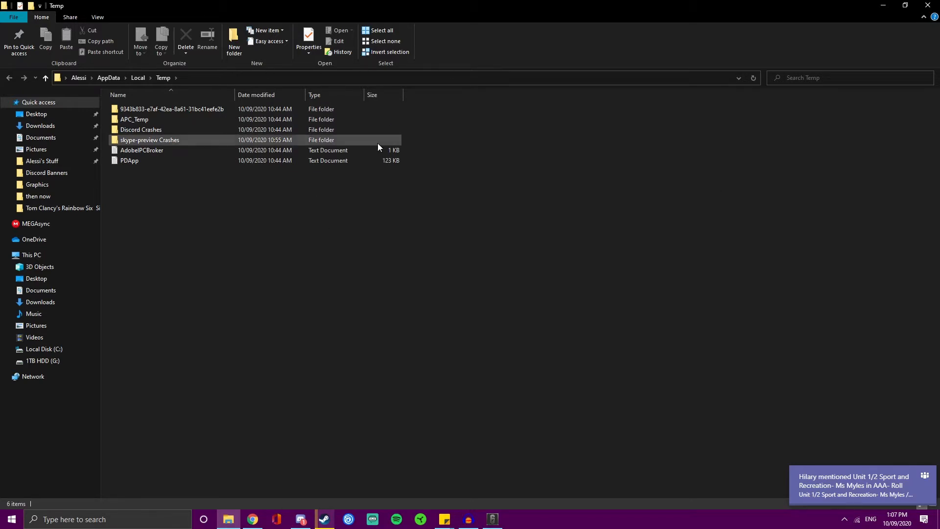
# Check the six leftover items that could not be deleted, then close the Temp window.
pyautogui.moveTo(239, 206)
pyautogui.mouseDown()
pyautogui.moveTo(240, 99)
pyautogui.moveTo(255, 105)
pyautogui.mouseUp()
pyautogui.click(262, 207)
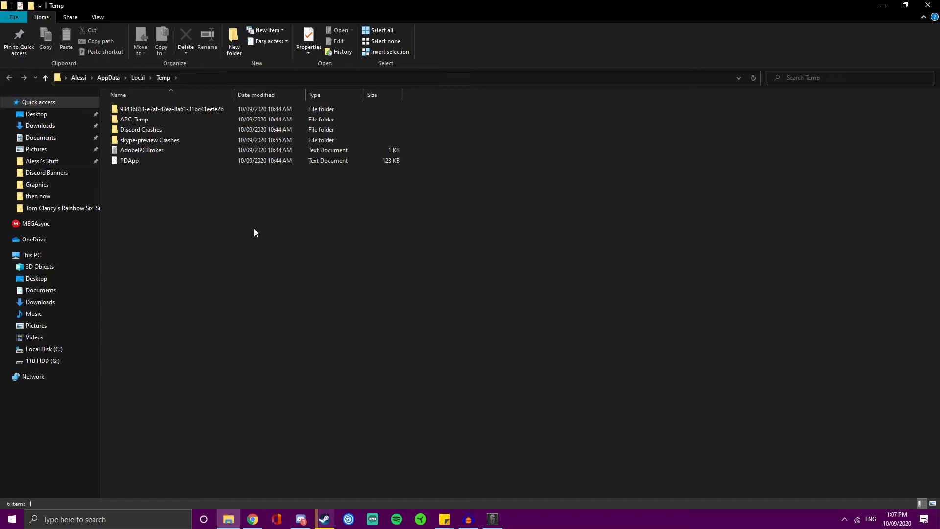
pyautogui.moveTo(239, 243); pyautogui.dragTo(220, 102)
pyautogui.click(259, 214)
pyautogui.moveTo(257, 213); pyautogui.dragTo(246, 90)
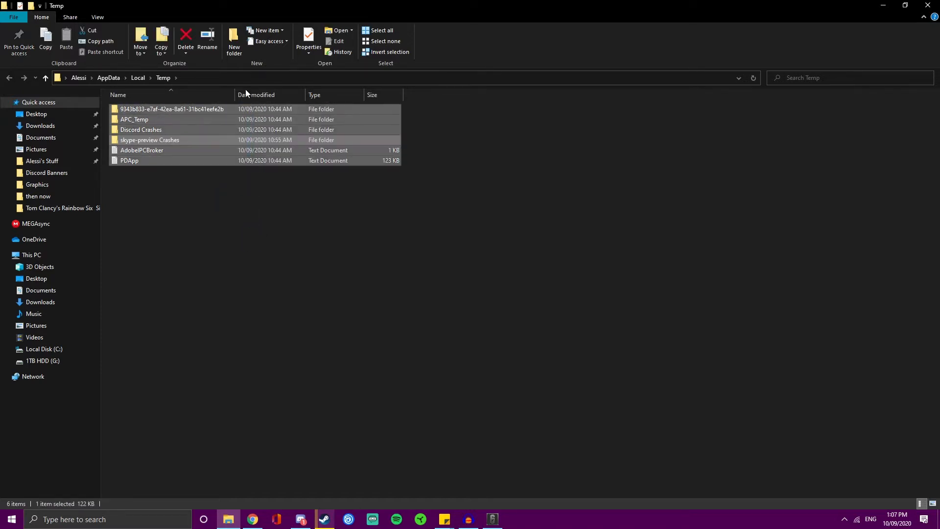
pyautogui.click(256, 245)
pyautogui.hotkey('ctrl', 'w')
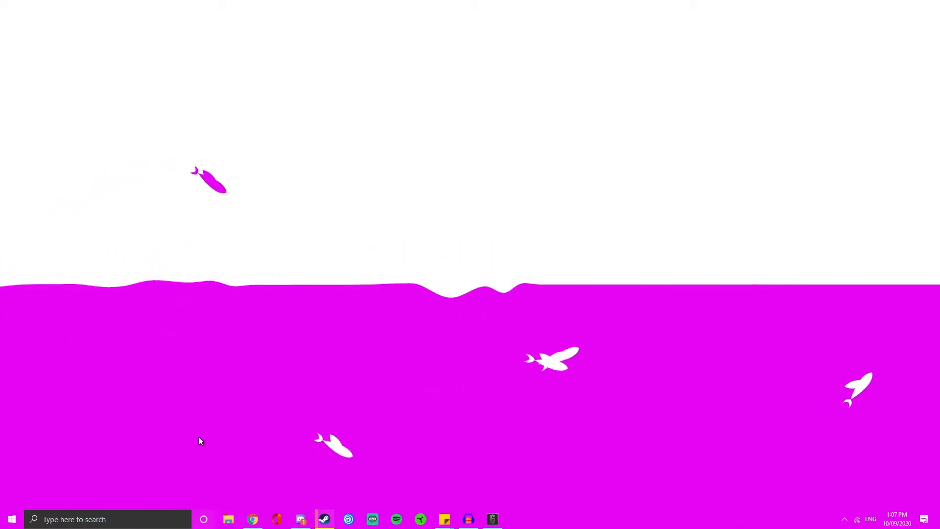
# Navigate to G:\SteamLibrary\steamapps\common\Tom Clancy's Rainbow Six Siege in File Explorer.
pyautogui.press('super+e')
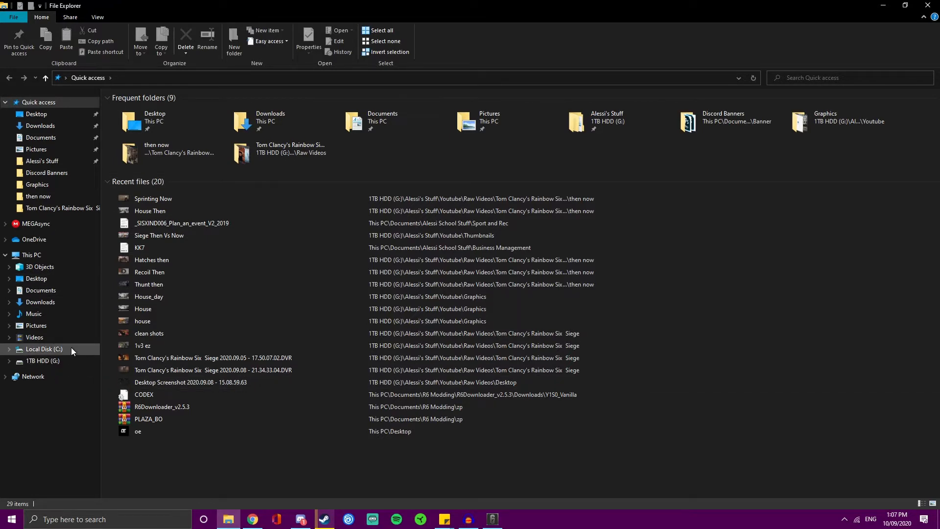
pyautogui.click(69, 360)
pyautogui.doubleClick(144, 201)
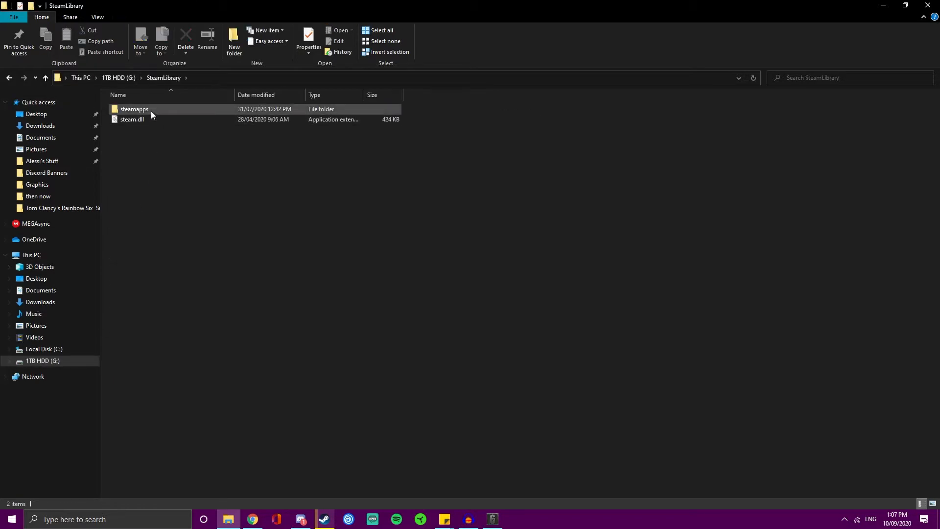
pyautogui.doubleClick(151, 111)
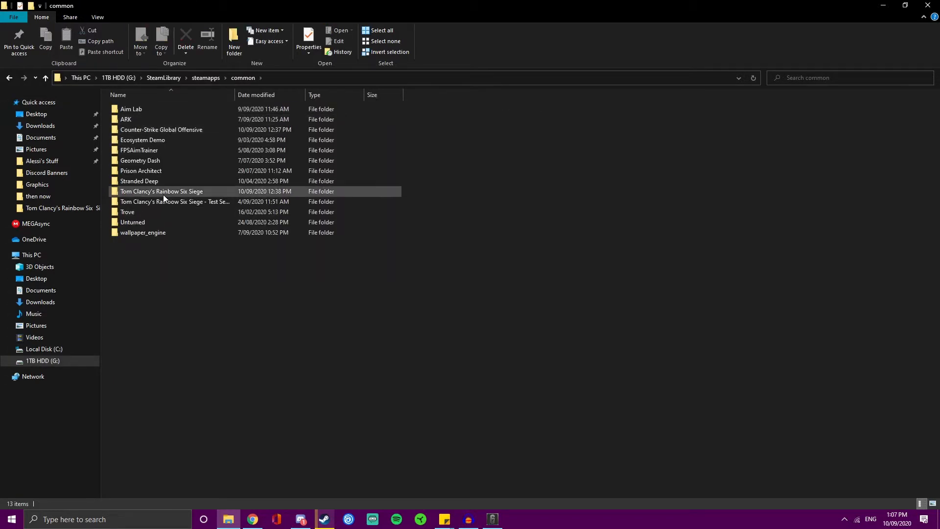
pyautogui.doubleClick(164, 191)
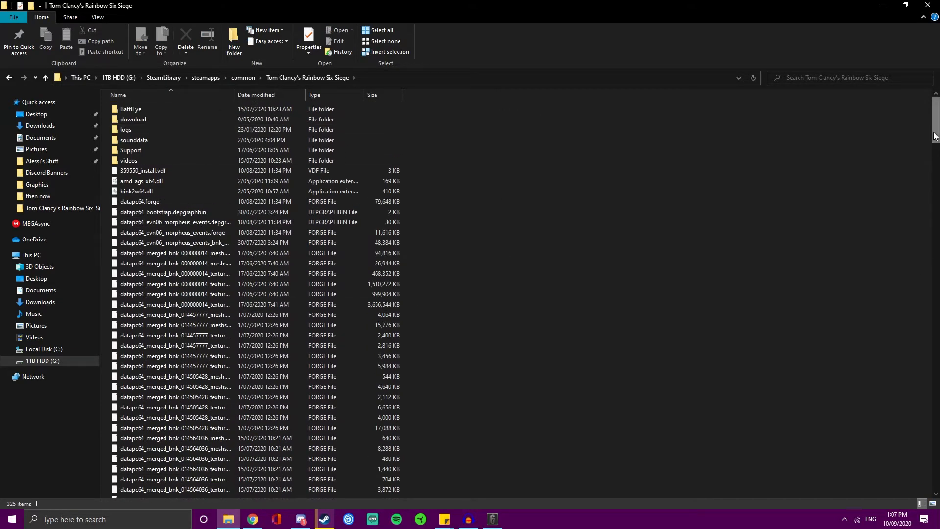
pyautogui.moveTo(934, 135); pyautogui.dragTo(935, 124)
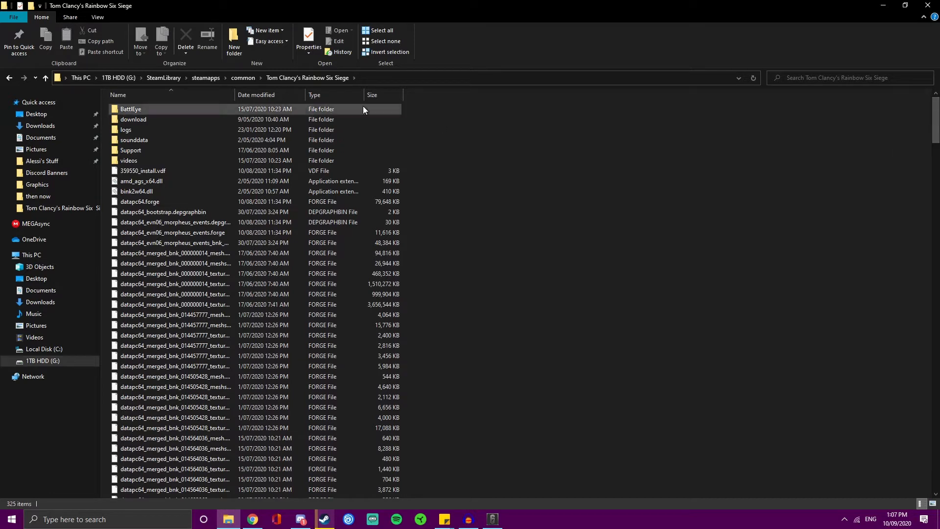
pyautogui.click(119, 78)
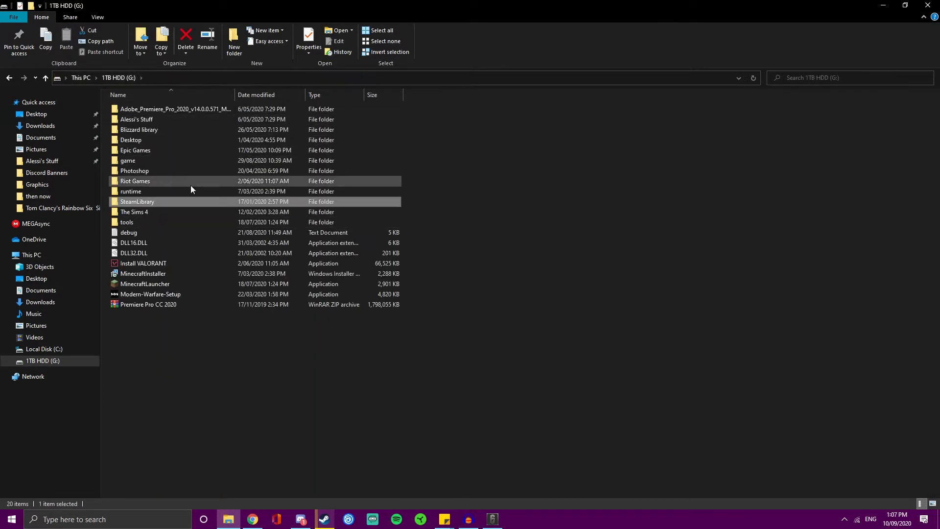
pyautogui.doubleClick(151, 199)
pyautogui.doubleClick(147, 110)
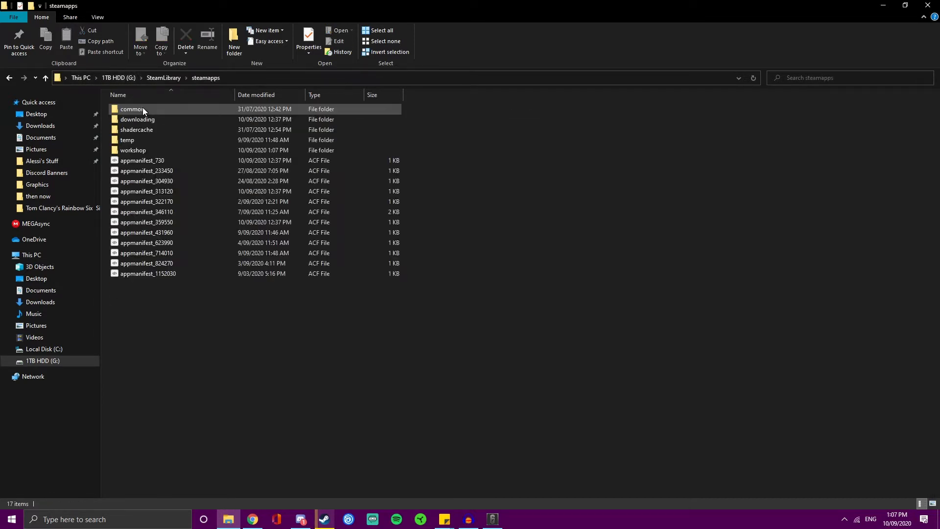
pyautogui.doubleClick(143, 110)
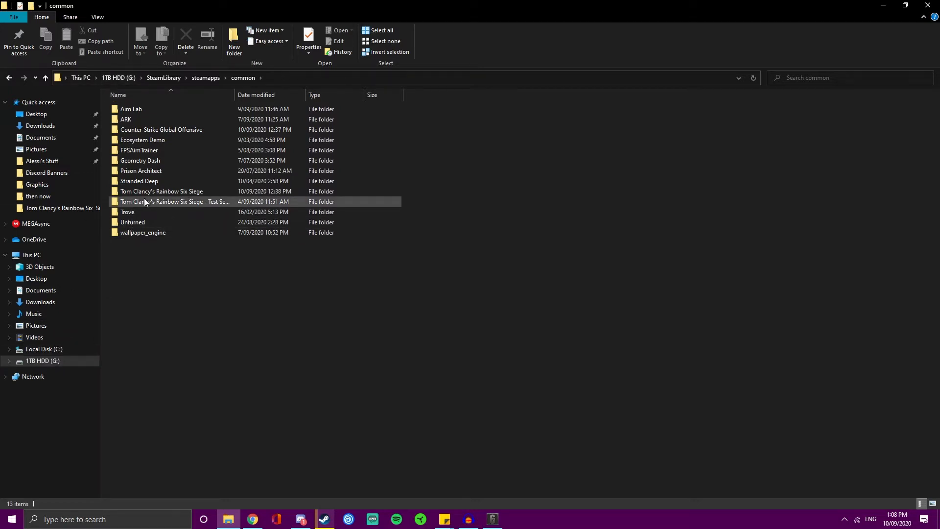
pyautogui.doubleClick(160, 191)
pyautogui.scroll(-3, 515, 236)
pyautogui.scroll(1, 515, 232)
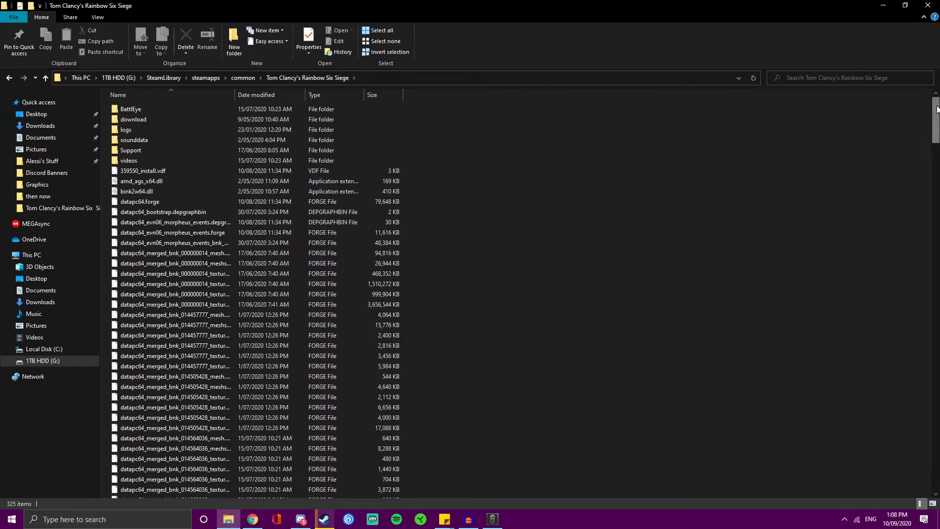
pyautogui.moveTo(937, 109); pyautogui.dragTo(937, 50)
pyautogui.moveTo(937, 108); pyautogui.dragTo(937, 441)
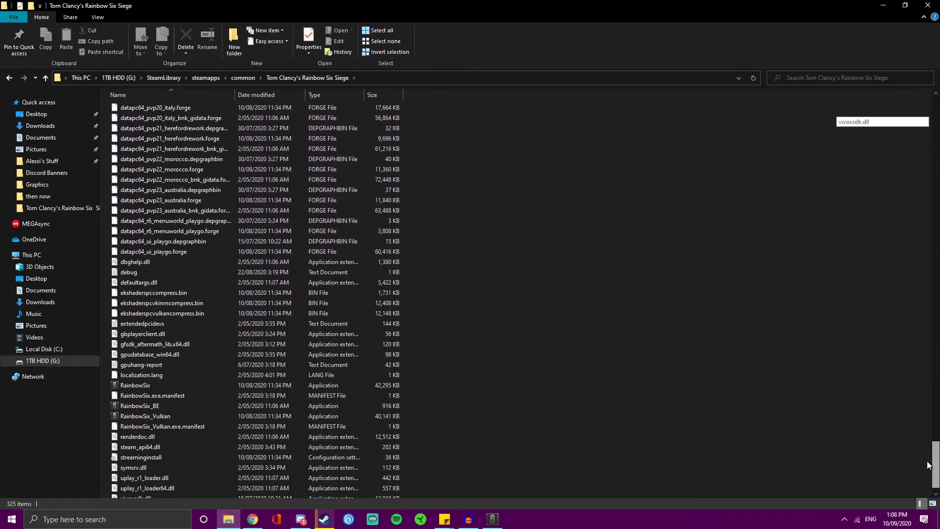
# Open RainbowSix_Vulkan's Properties and show its Compatibility settings.
pyautogui.click(154, 376)
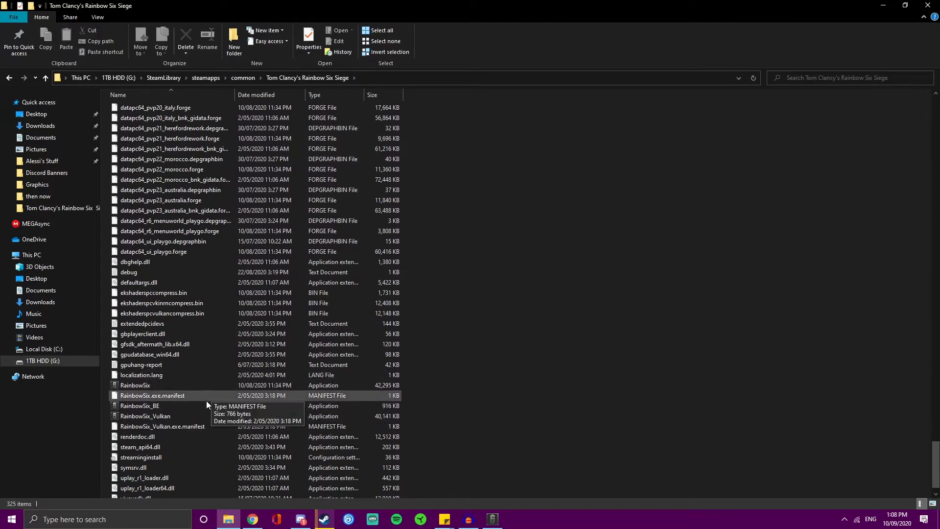
pyautogui.rightClick(184, 386)
pyautogui.click(612, 340)
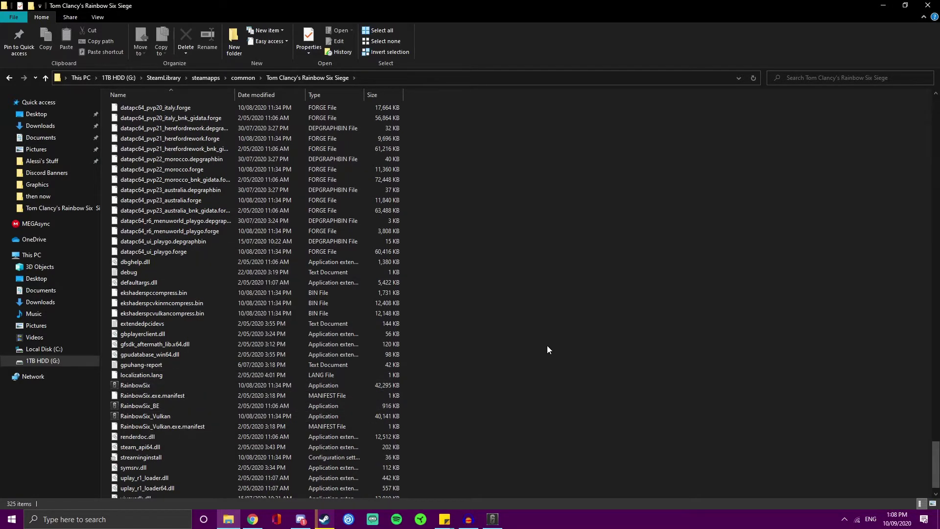
pyautogui.click(303, 385)
pyautogui.click(180, 415)
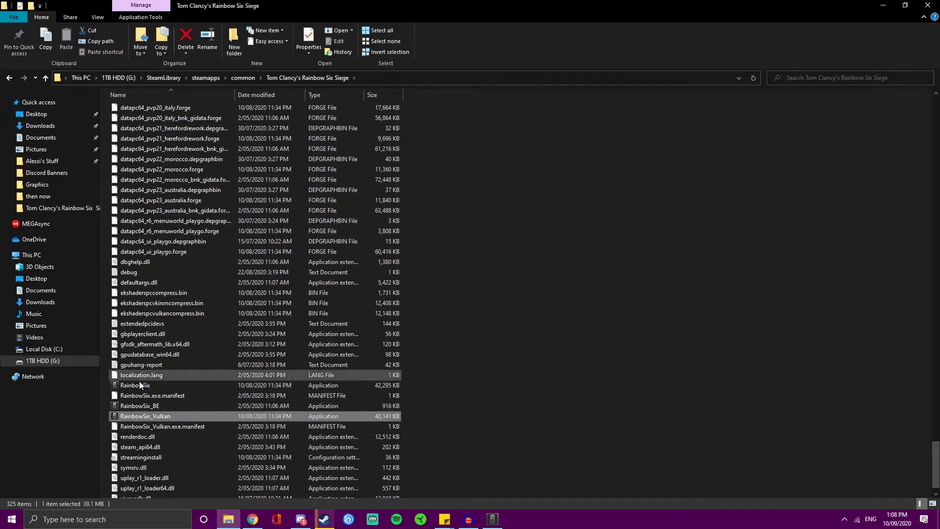
pyautogui.click(138, 384)
pyautogui.click(160, 417)
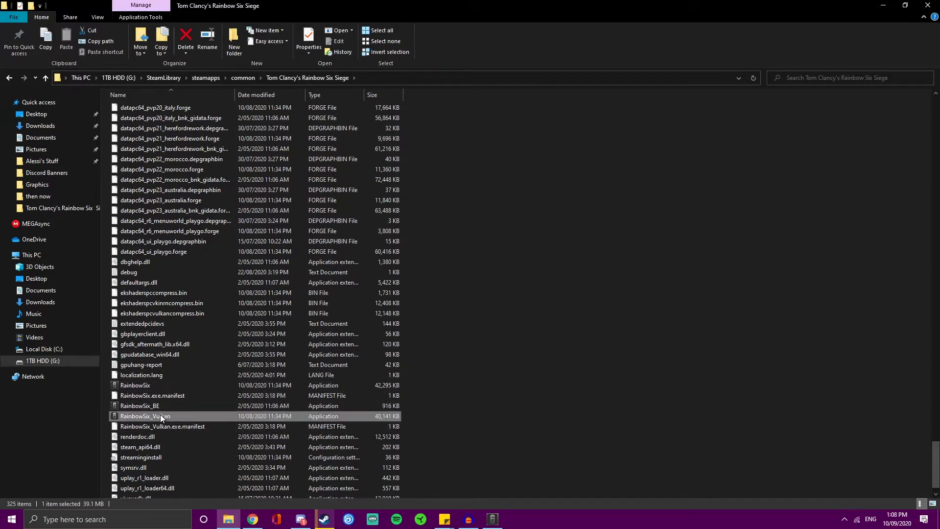
pyautogui.rightClick(161, 414)
pyautogui.click(184, 408)
pyautogui.moveTo(221, 253); pyautogui.dragTo(408, 132)
pyautogui.click(438, 156)
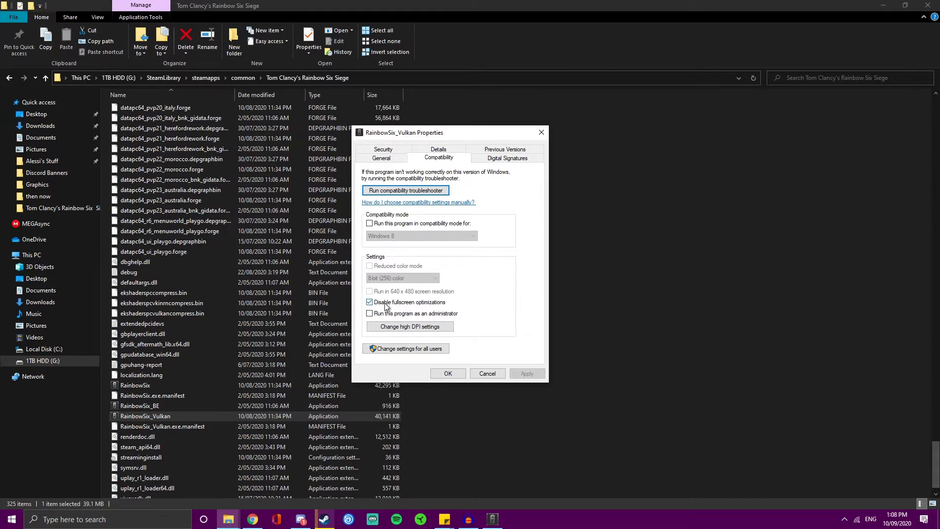
# Close the RainbowSix_Vulkan Properties window.
pyautogui.click(542, 133)
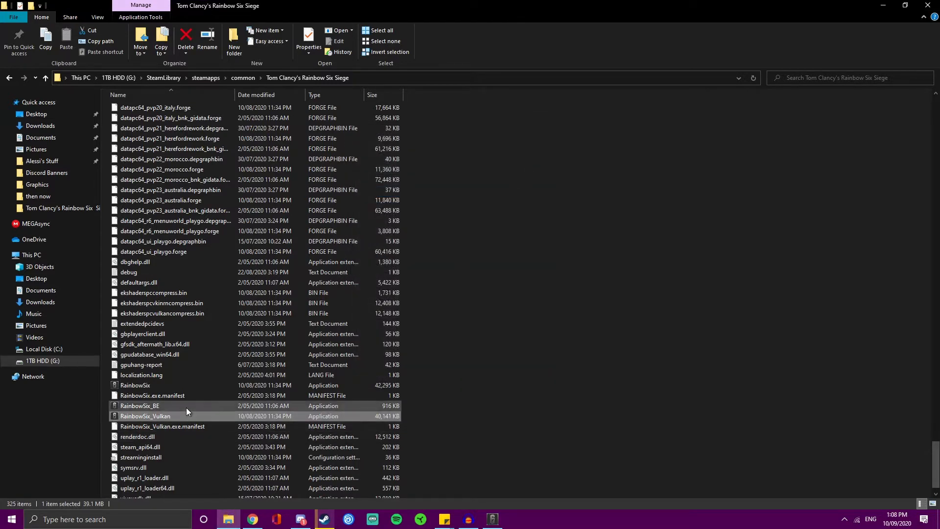
# Select RainbowSix_Vulkan in the game folder to launch Rainbow Six Siege.
pyautogui.click(139, 386)
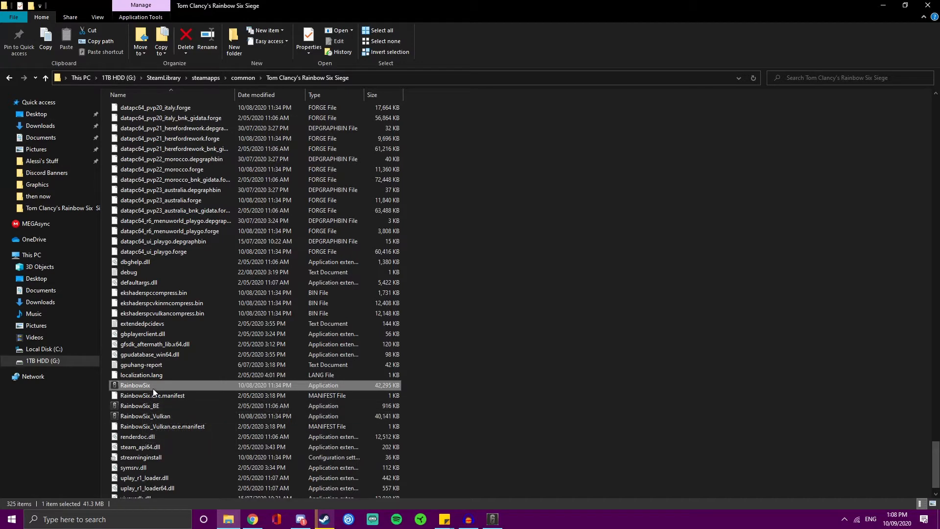
pyautogui.click(161, 416)
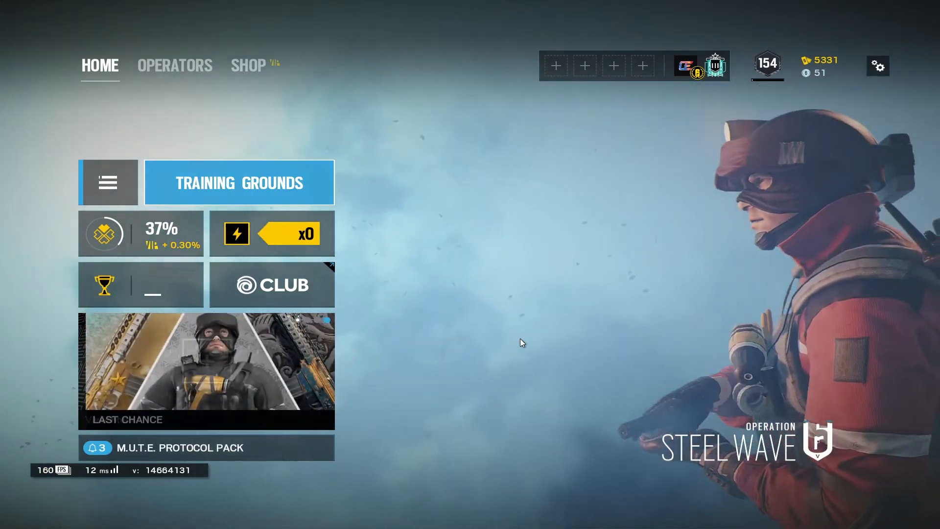
# Open the game Options and review the Graphics and Display tabs, ending on Display.
pyautogui.click(879, 66)
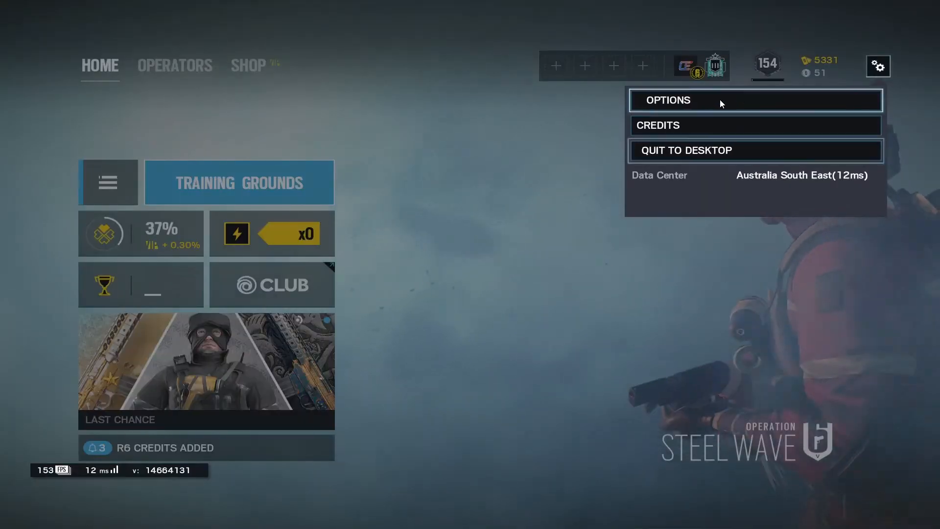
pyautogui.click(720, 99)
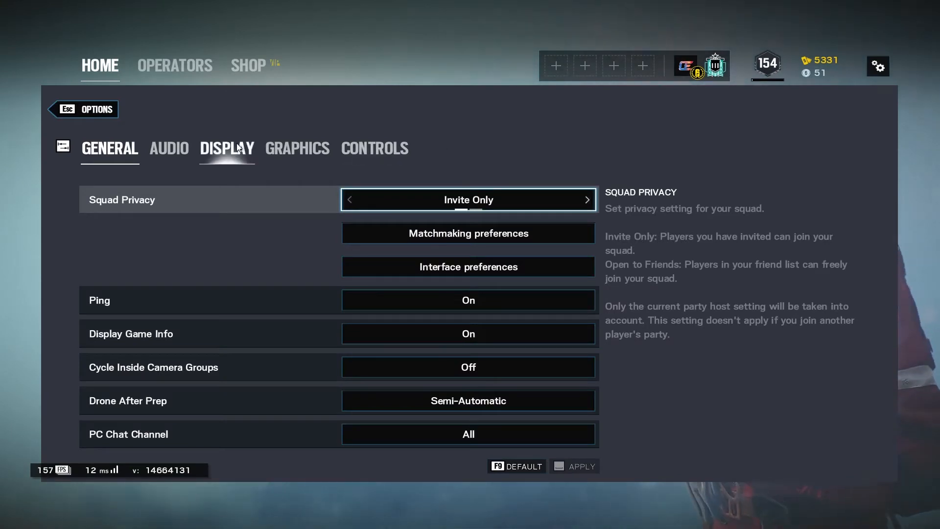
pyautogui.click(296, 148)
pyautogui.click(227, 148)
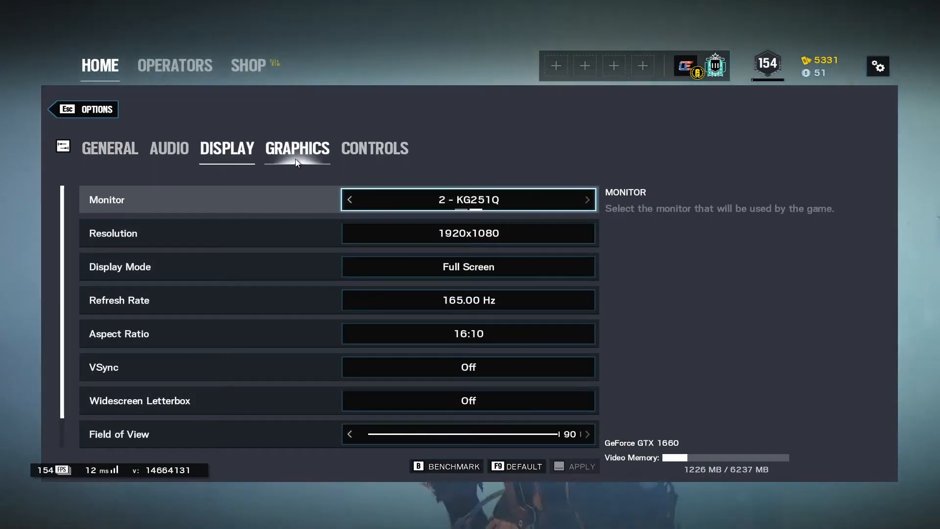
pyautogui.click(289, 153)
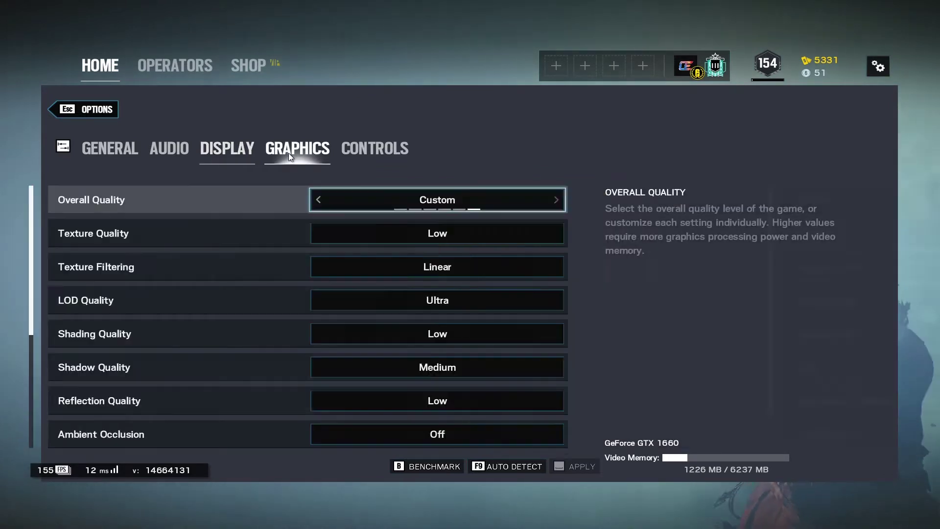
pyautogui.click(235, 148)
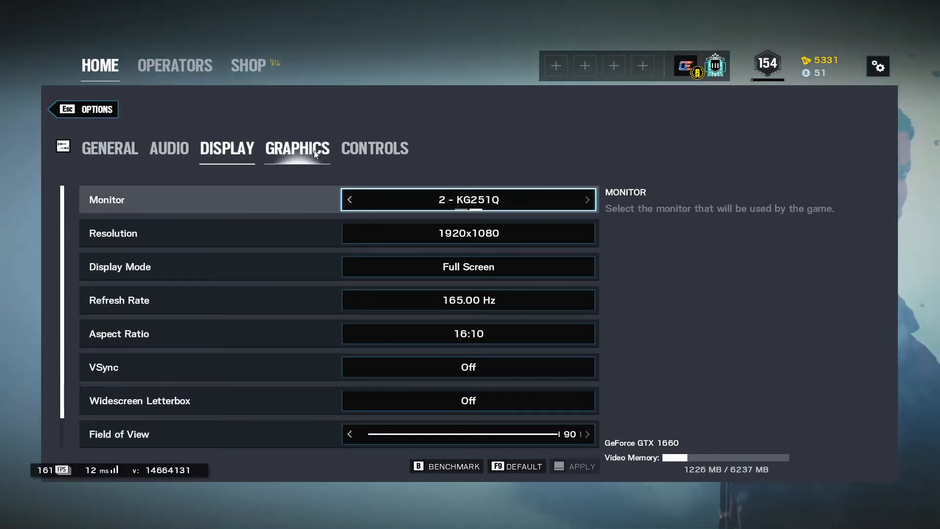
pyautogui.click(297, 148)
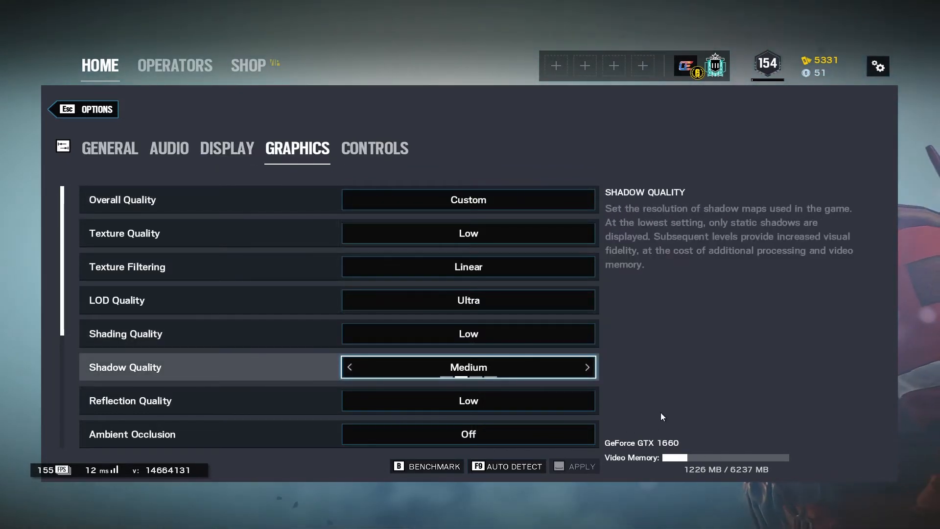
pyautogui.click(227, 148)
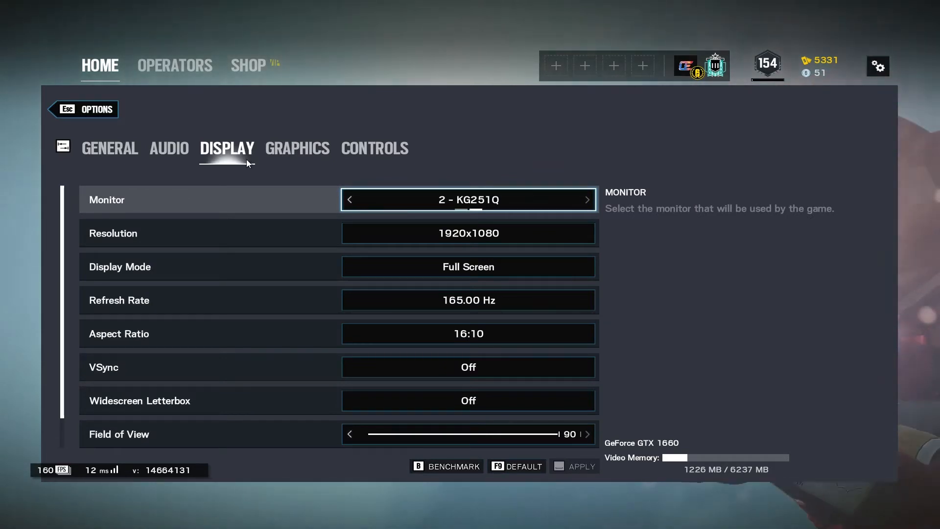
pyautogui.click(297, 148)
pyautogui.click(227, 148)
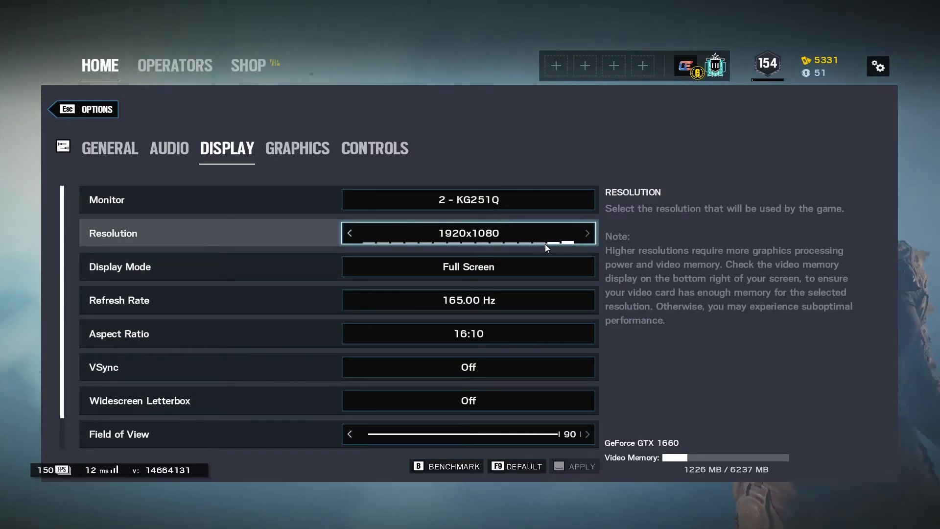
pyautogui.click(382, 240)
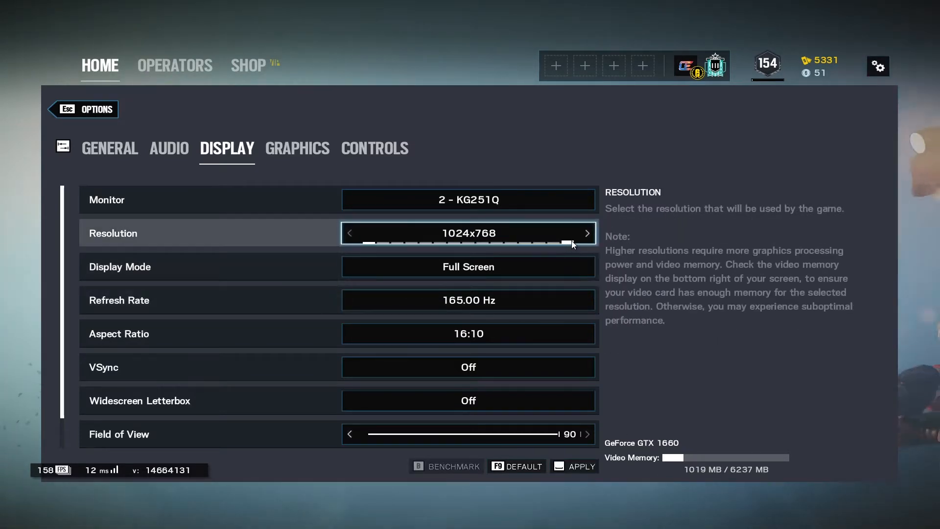
pyautogui.click(438, 240)
pyautogui.click(367, 243)
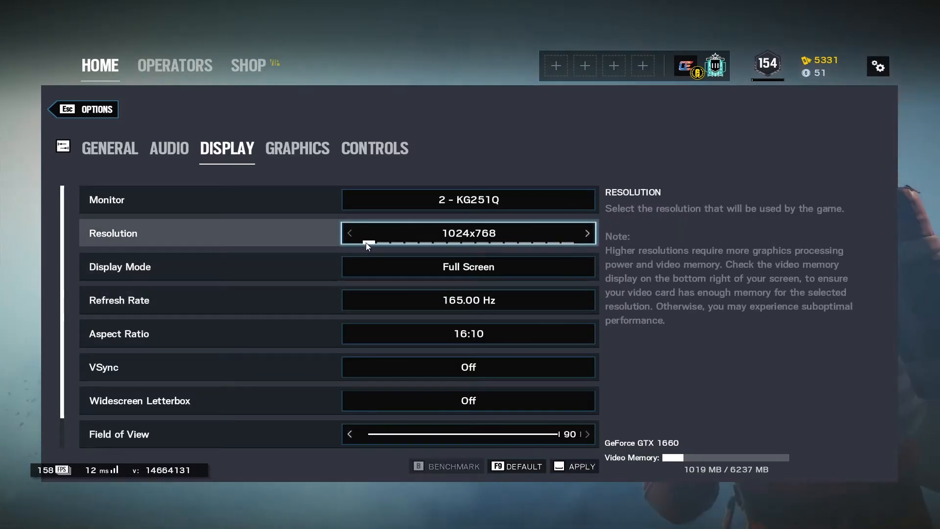
pyautogui.click(565, 242)
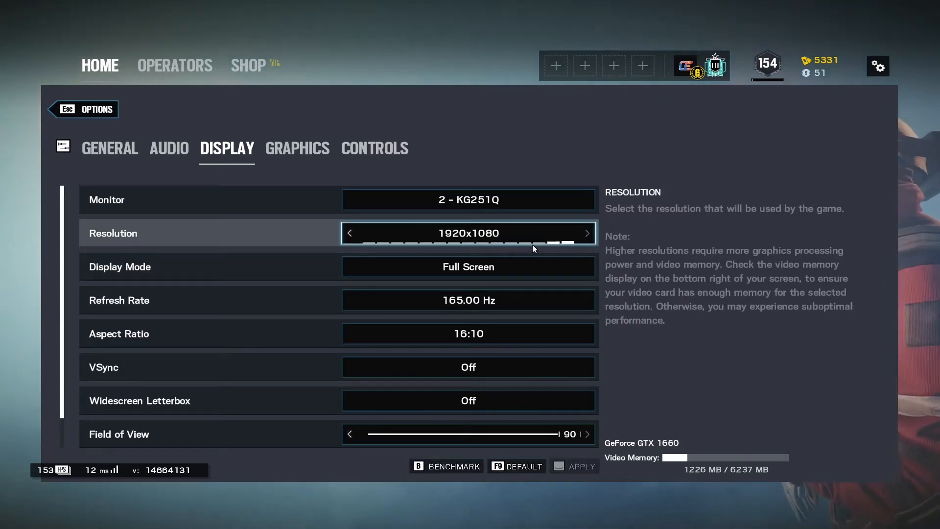
pyautogui.click(366, 242)
pyautogui.click(571, 241)
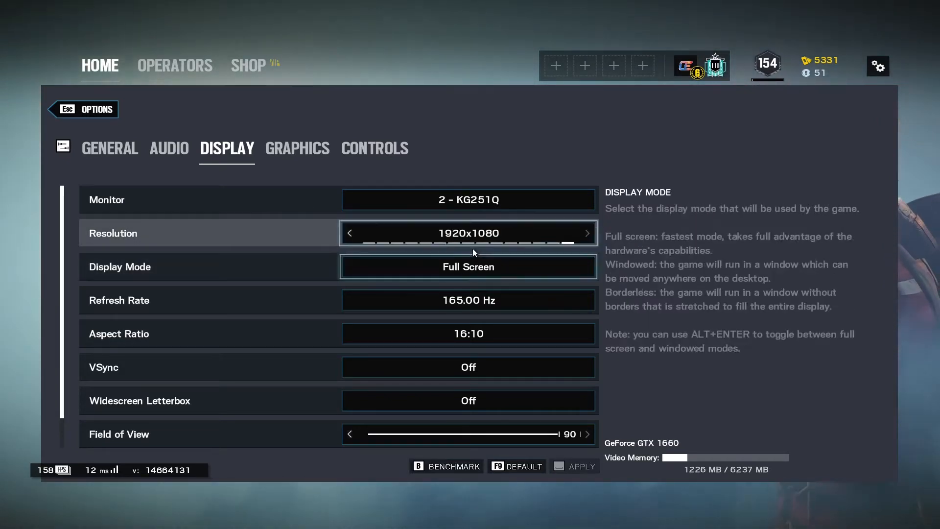
pyautogui.click(367, 242)
pyautogui.click(570, 242)
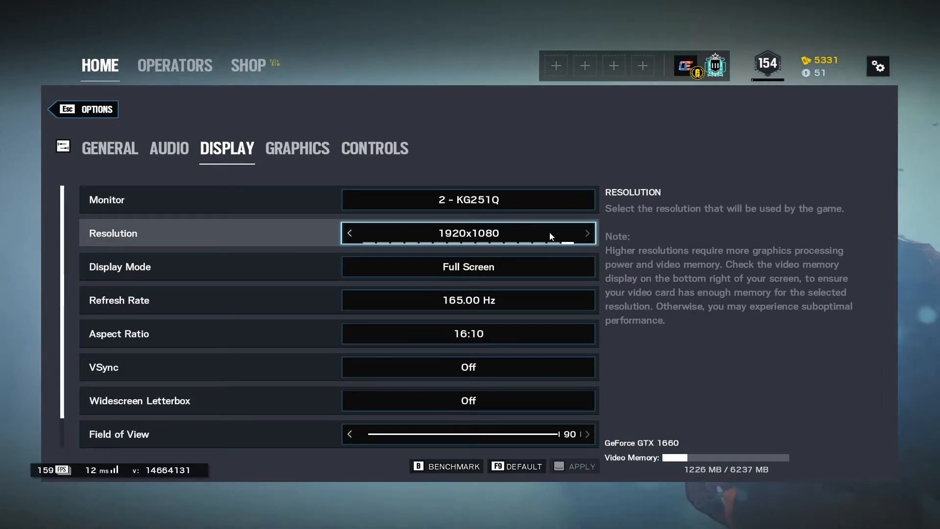
pyautogui.click(438, 243)
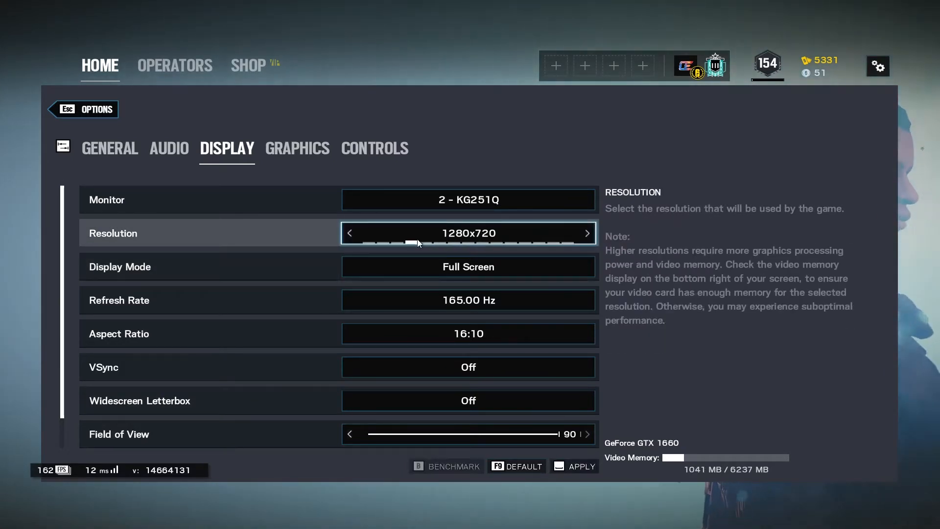
pyautogui.click(571, 243)
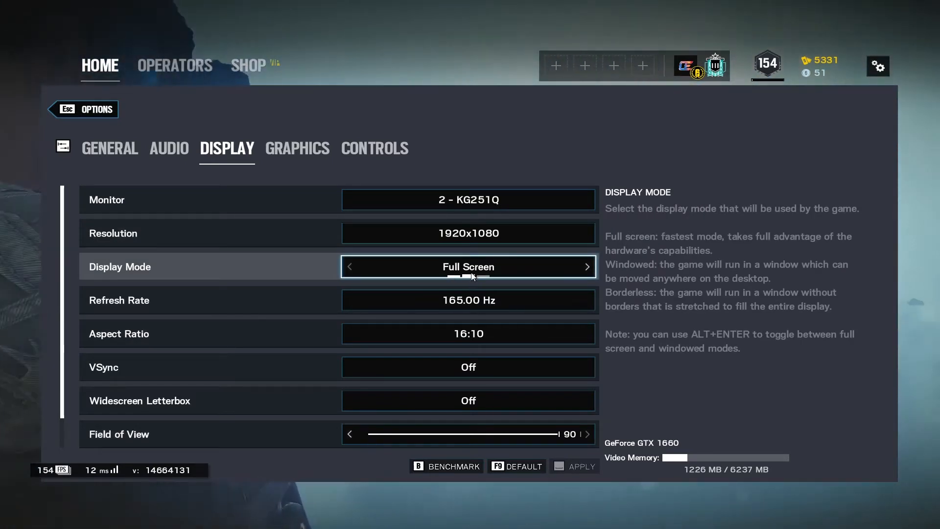
# Cycle Display Mode through Windowed and Borderless, settle back on Full Screen, and check the 165 Hz refresh rate.
pyautogui.click(472, 270)
pyautogui.click(474, 271)
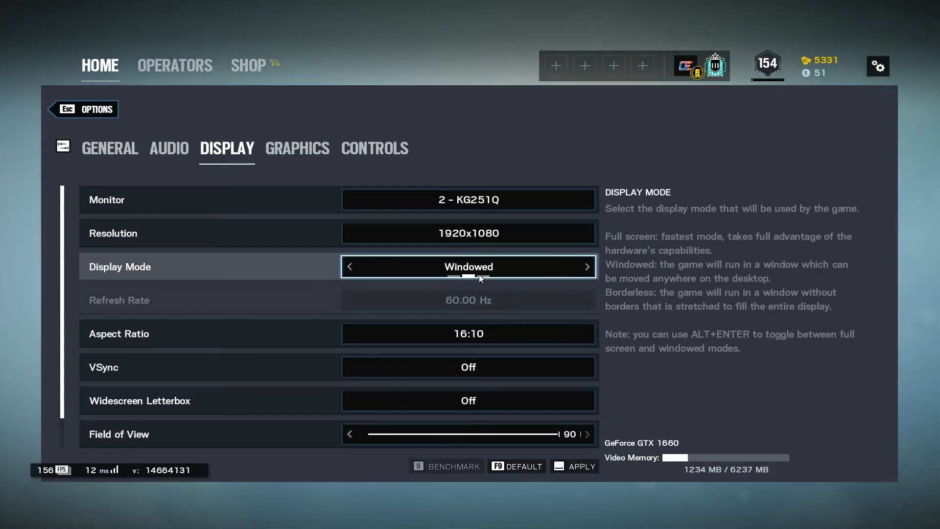
pyautogui.click(474, 276)
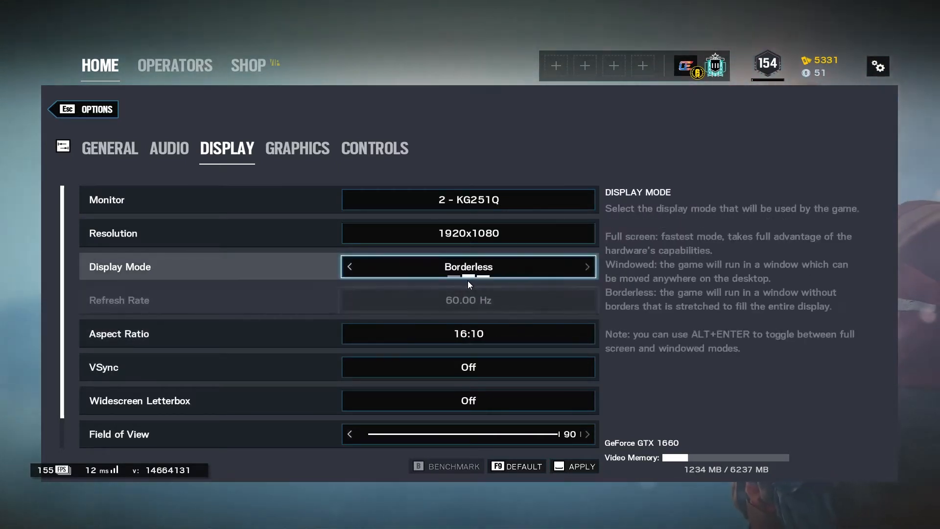
pyautogui.click(470, 271)
pyautogui.click(481, 272)
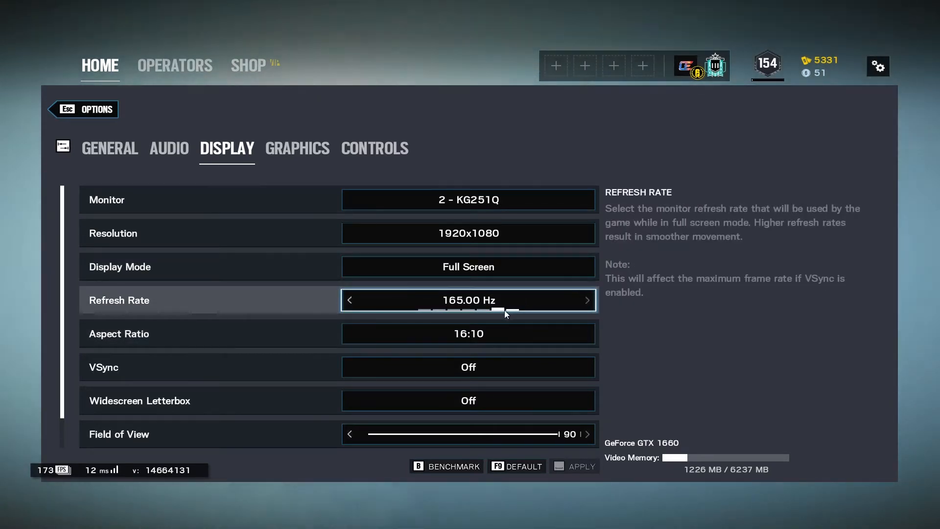
pyautogui.moveTo(461, 309); pyautogui.dragTo(510, 309)
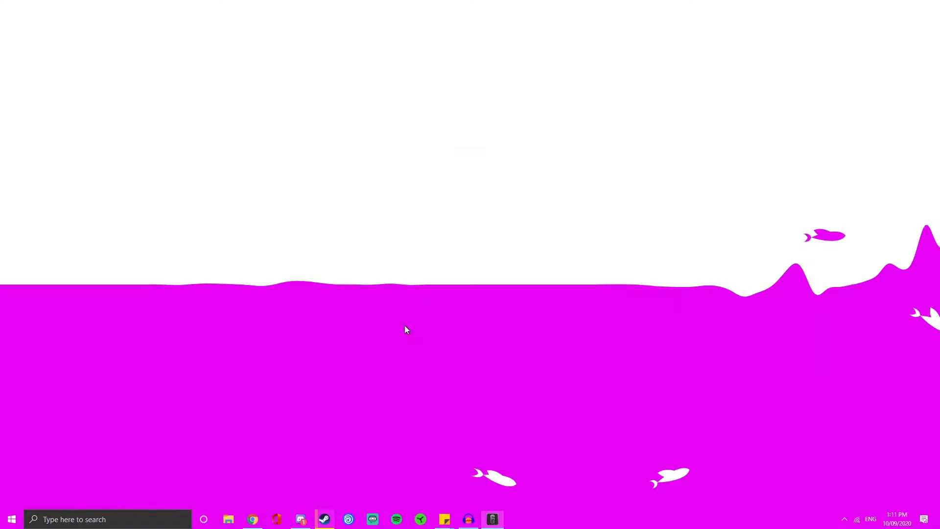
# Reach the display adapter properties for the KG251Q monitor via Windows advanced display settings.
pyautogui.press('super')
pyautogui.write('dis')
pyautogui.press('Return')
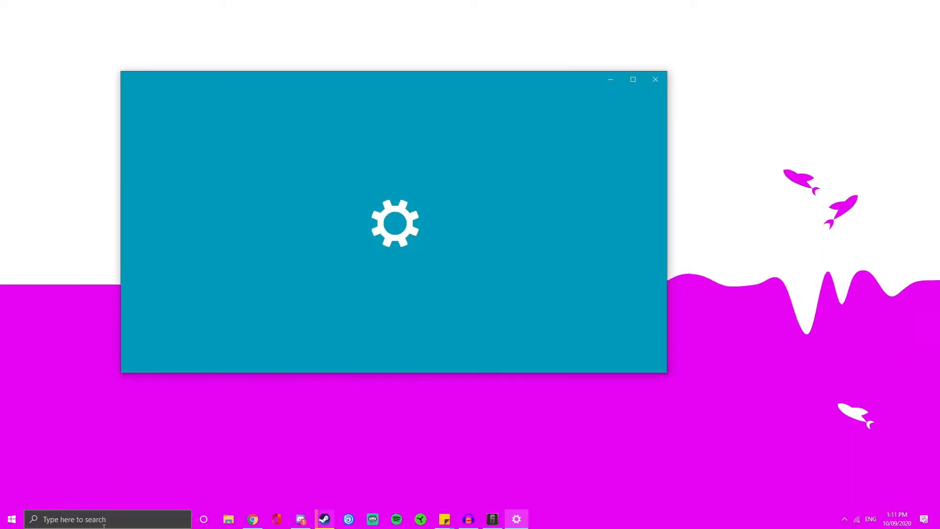
pyautogui.scroll(-5, 337, 235)
pyautogui.scroll(-5, 337, 245)
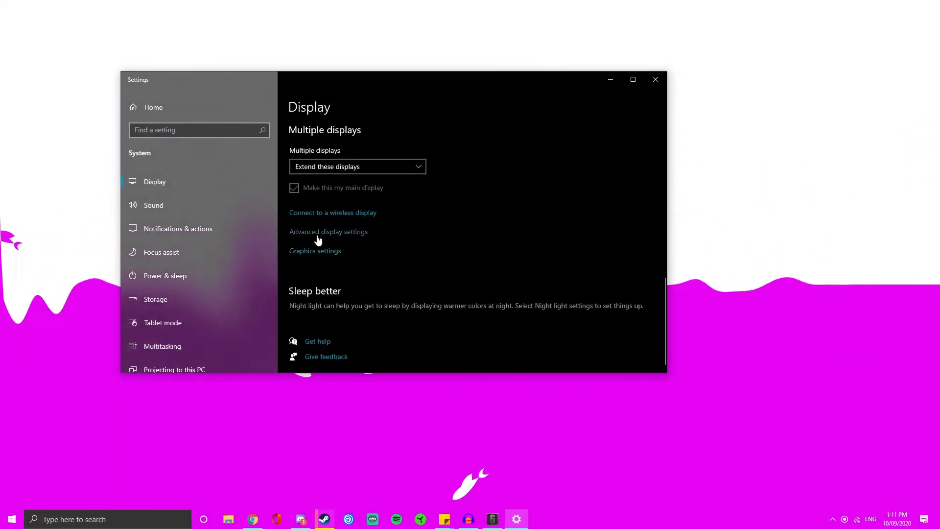
pyautogui.click(318, 236)
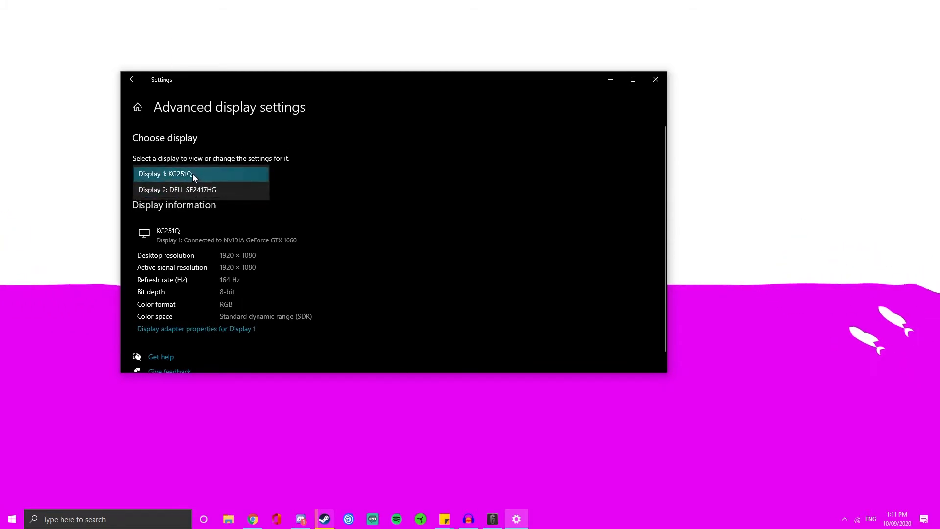
pyautogui.click(192, 174)
pyautogui.click(232, 331)
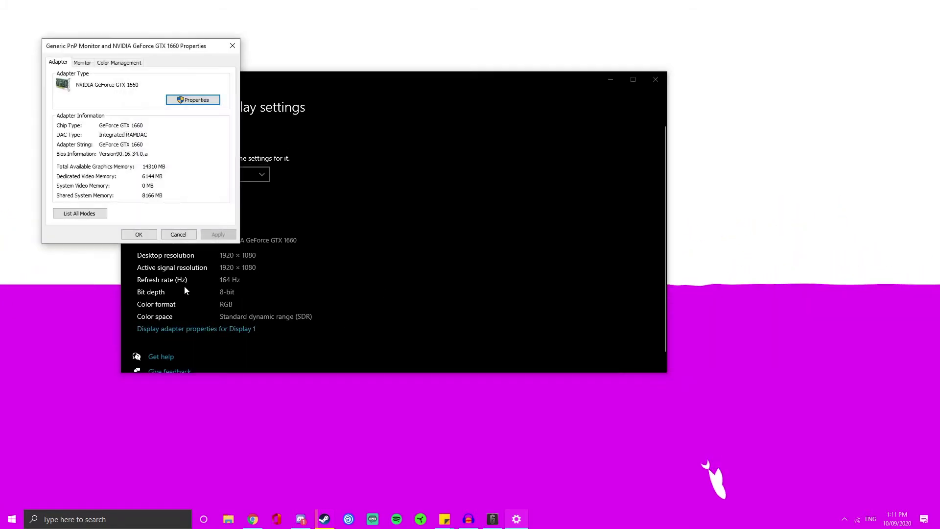
# Choose 165 Hertz on the Monitor tab, close Windows Settings, and return to the game.
pyautogui.click(81, 62)
pyautogui.click(90, 140)
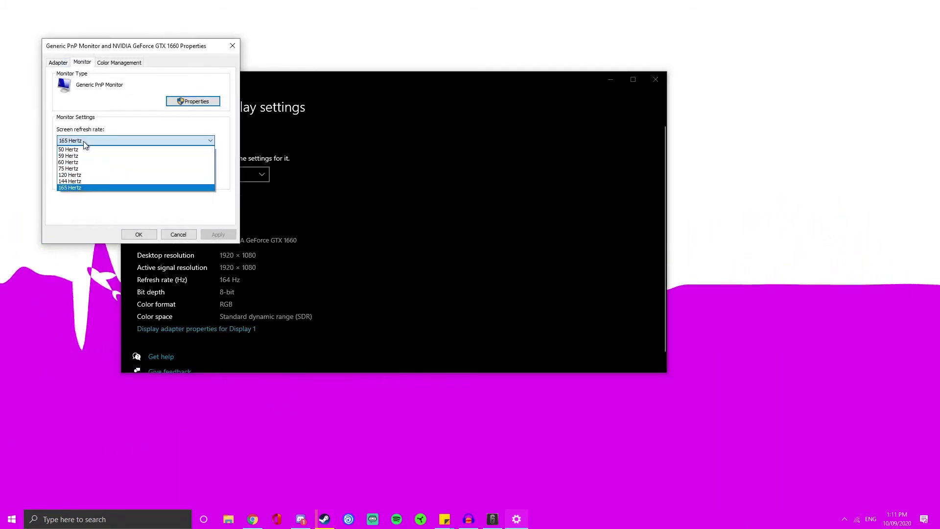
pyautogui.click(70, 187)
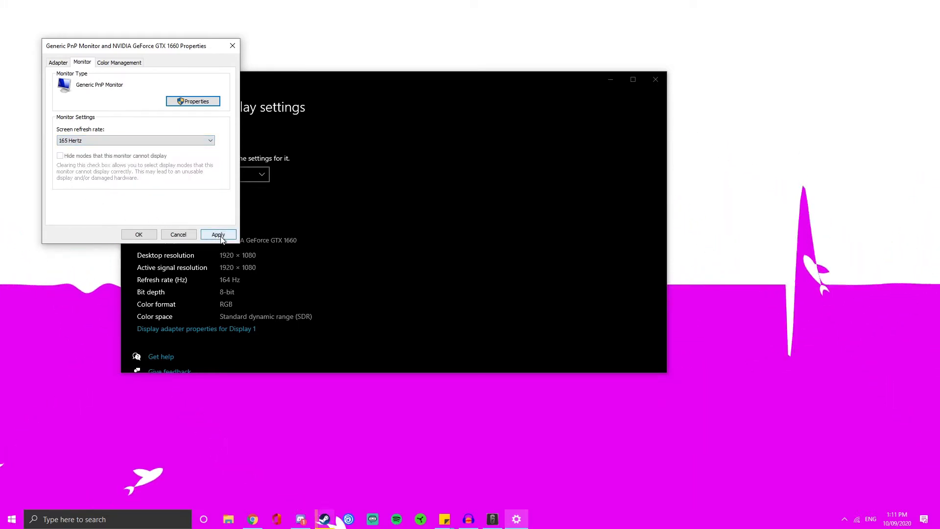
pyautogui.click(233, 46)
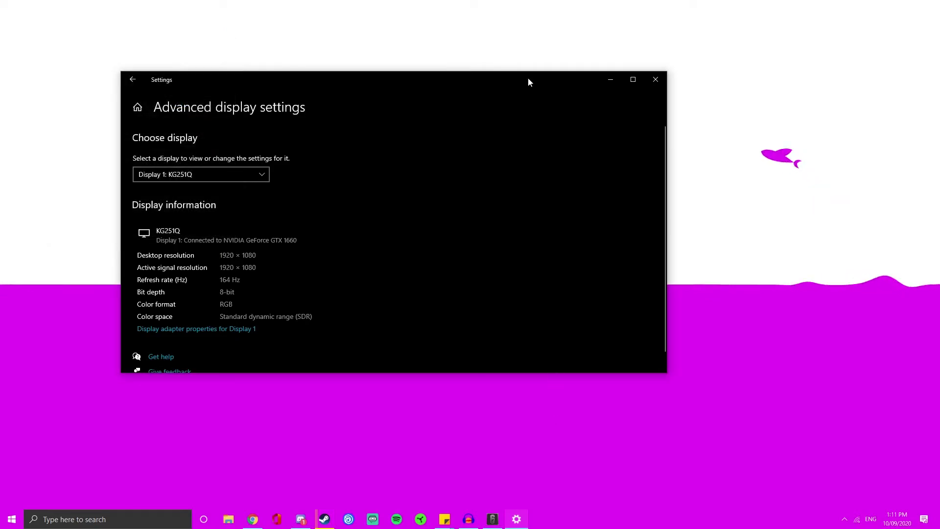
pyautogui.click(656, 79)
pyautogui.click(492, 519)
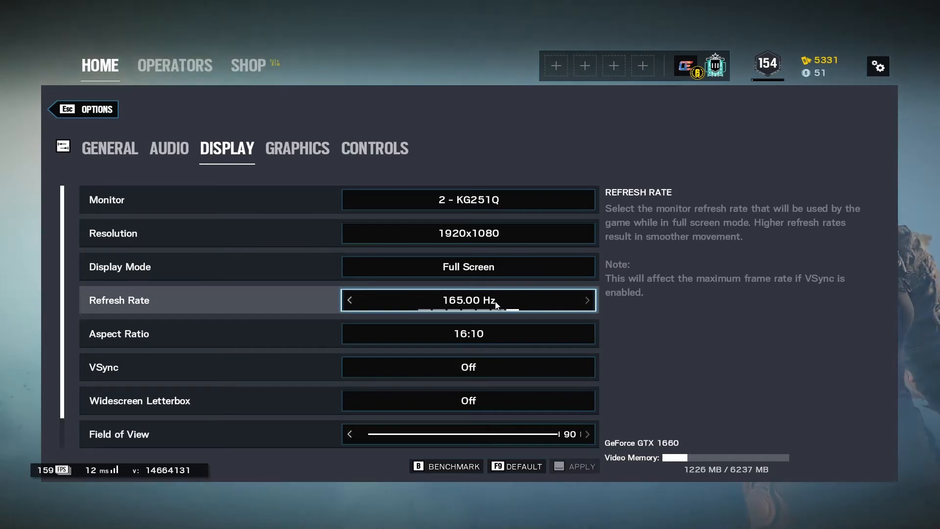
pyautogui.click(447, 310)
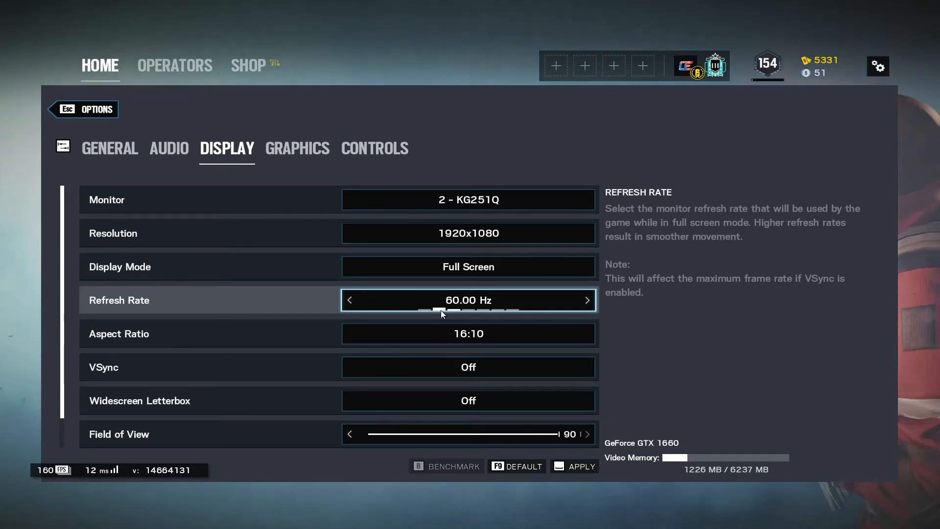
pyautogui.click(512, 309)
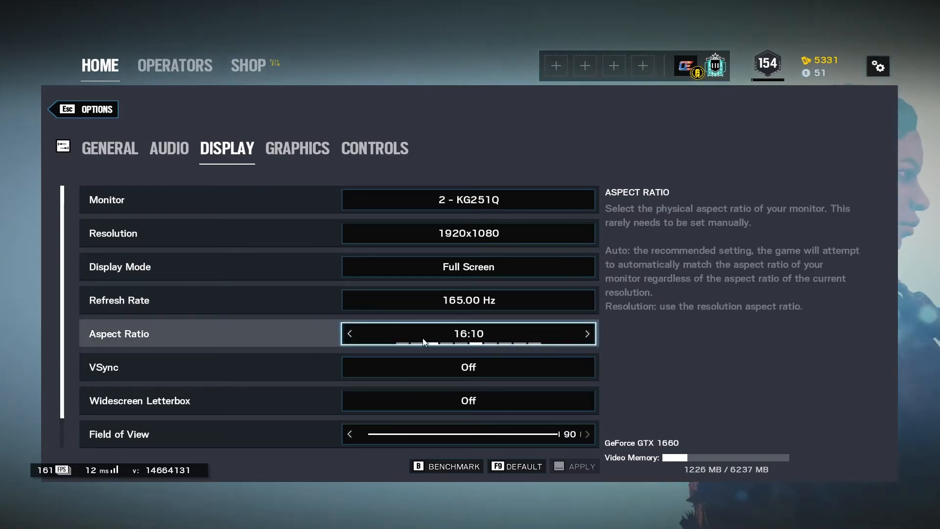
pyautogui.moveTo(476, 342)
pyautogui.mouseDown()
pyautogui.moveTo(408, 342)
pyautogui.moveTo(458, 347)
pyautogui.mouseUp()
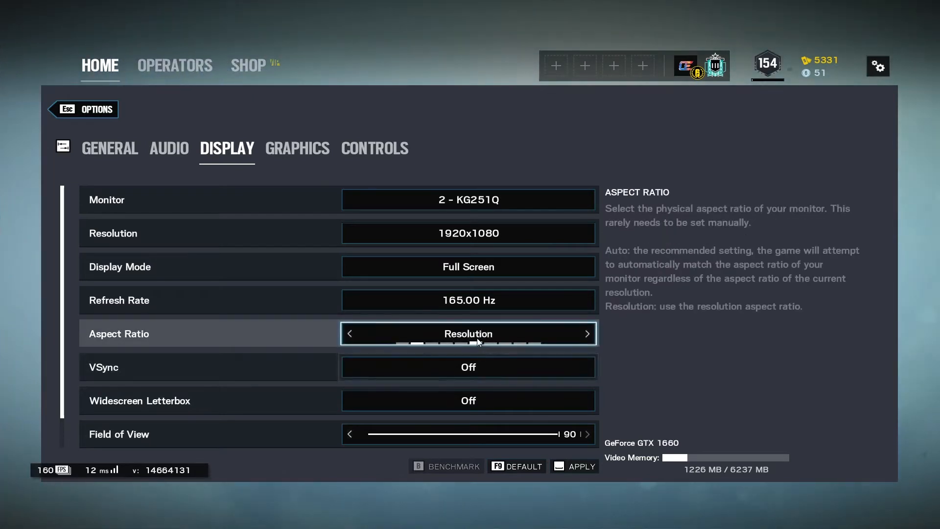
pyautogui.click(481, 343)
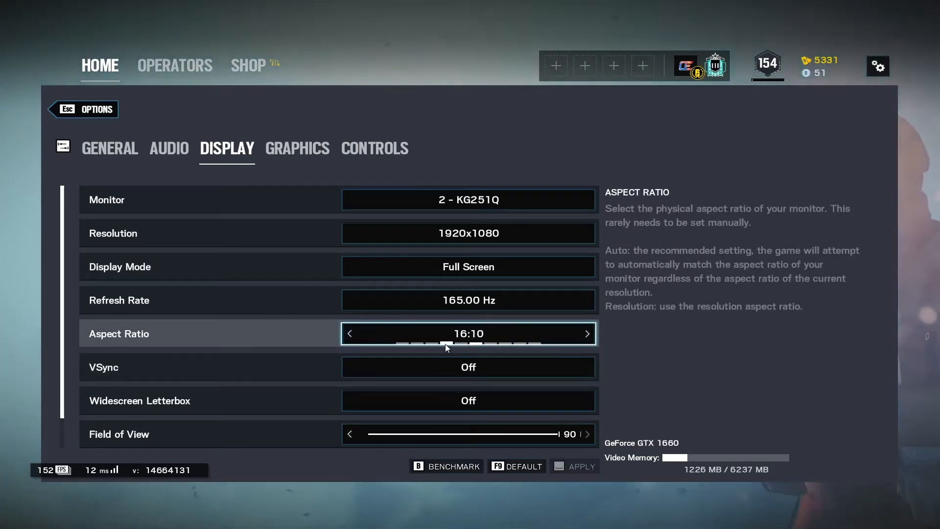
pyautogui.moveTo(482, 343)
pyautogui.mouseDown()
pyautogui.moveTo(433, 344)
pyautogui.moveTo(453, 343)
pyautogui.moveTo(433, 345)
pyautogui.moveTo(445, 346)
pyautogui.mouseUp()
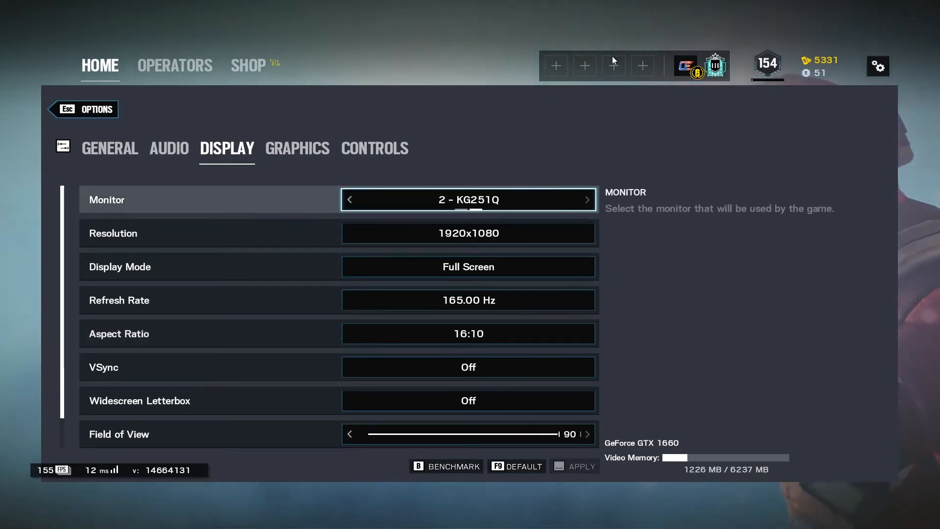
pyautogui.click(587, 333)
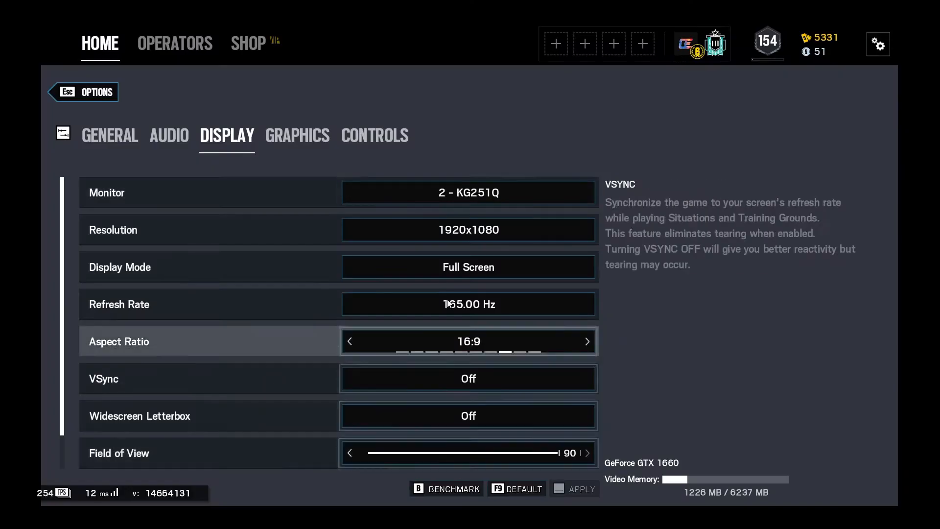
pyautogui.click(470, 353)
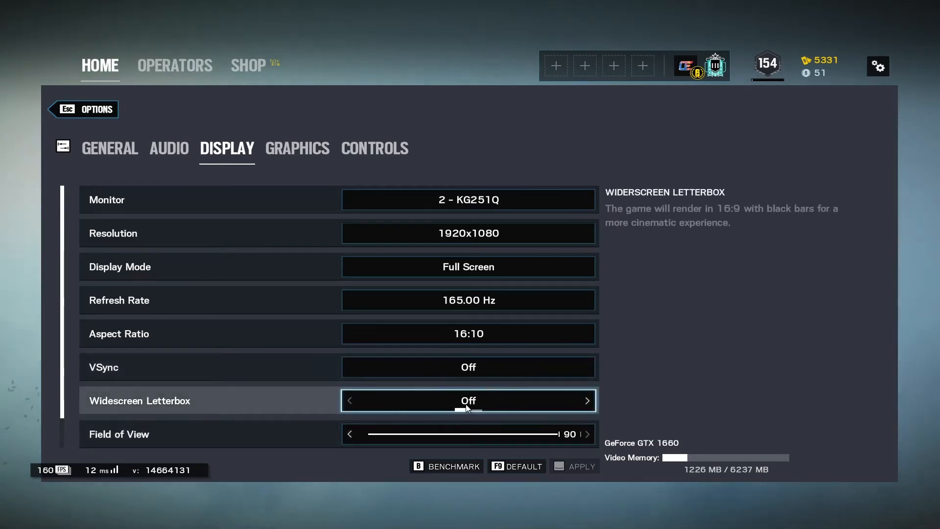
pyautogui.scroll(-1, 465, 405)
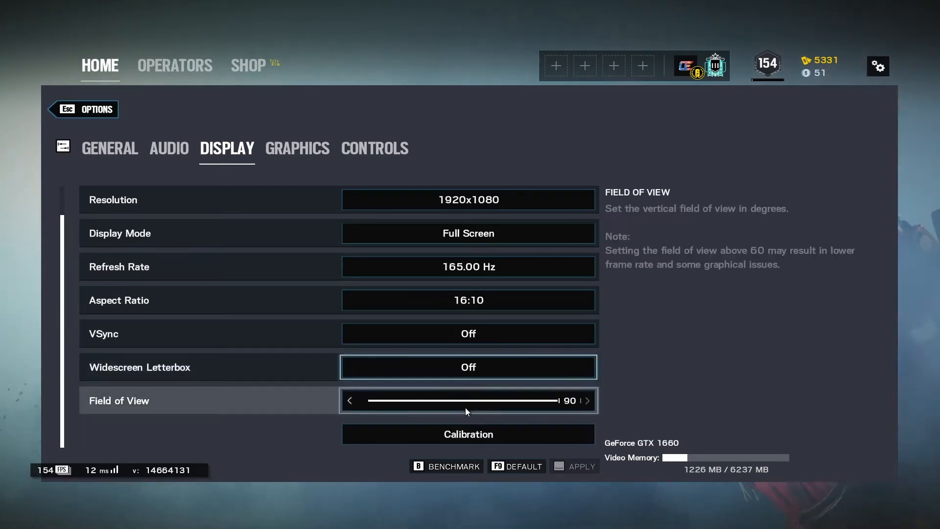
pyautogui.moveTo(559, 400)
pyautogui.mouseDown()
pyautogui.moveTo(390, 403)
pyautogui.moveTo(530, 402)
pyautogui.moveTo(523, 407)
pyautogui.mouseUp()
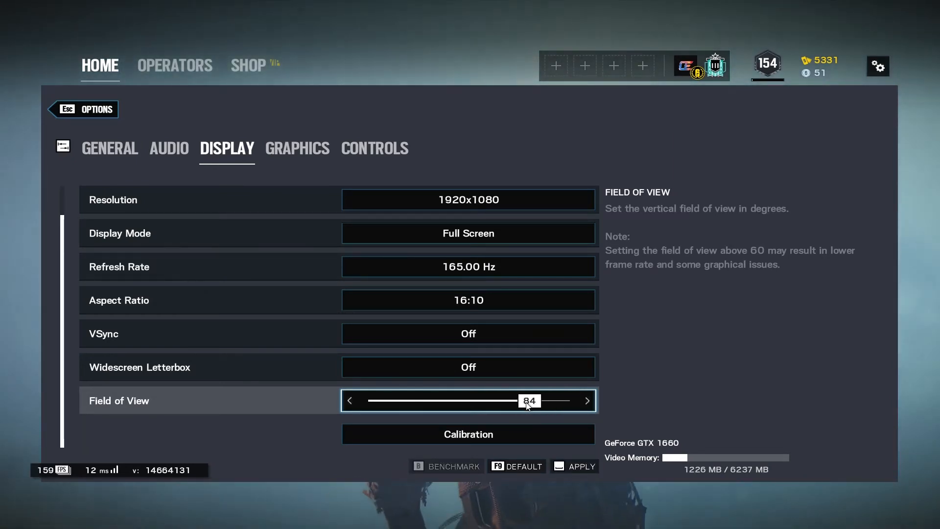
pyautogui.moveTo(540, 403); pyautogui.dragTo(587, 402)
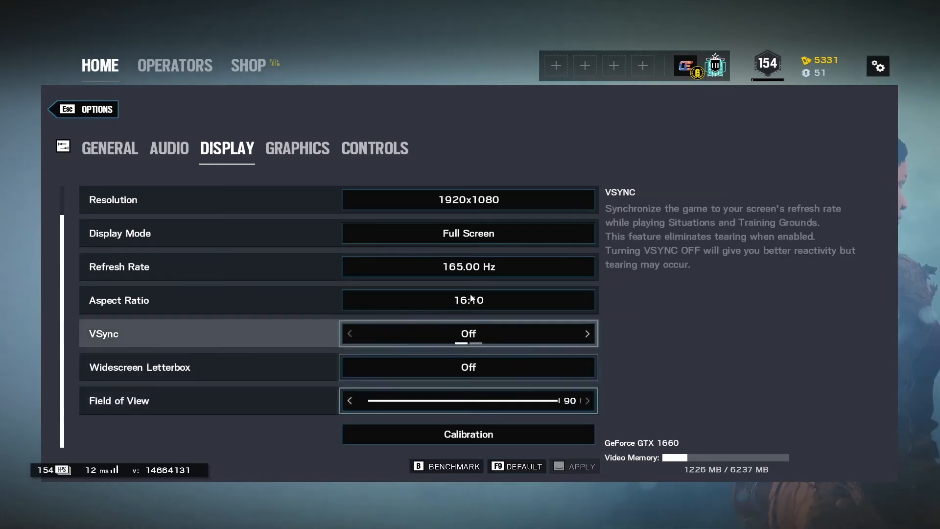
pyautogui.click(422, 434)
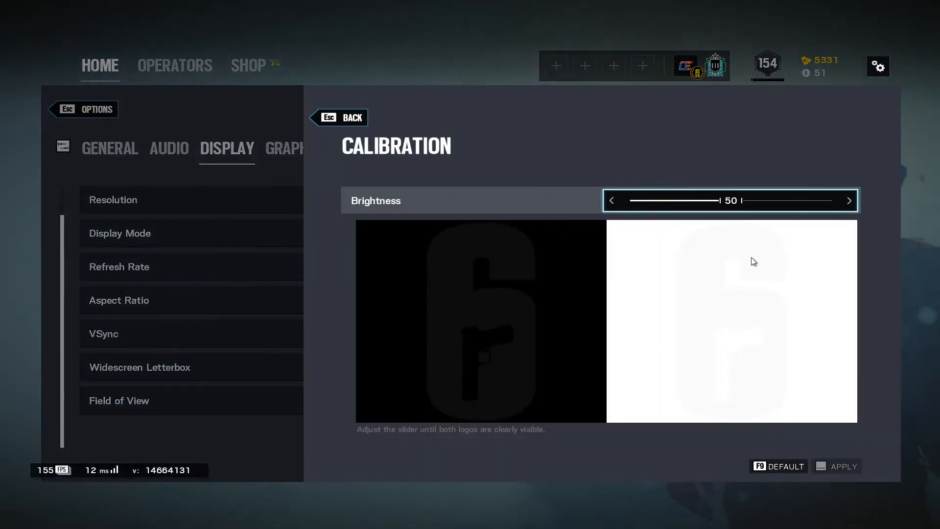
pyautogui.press('Escape')
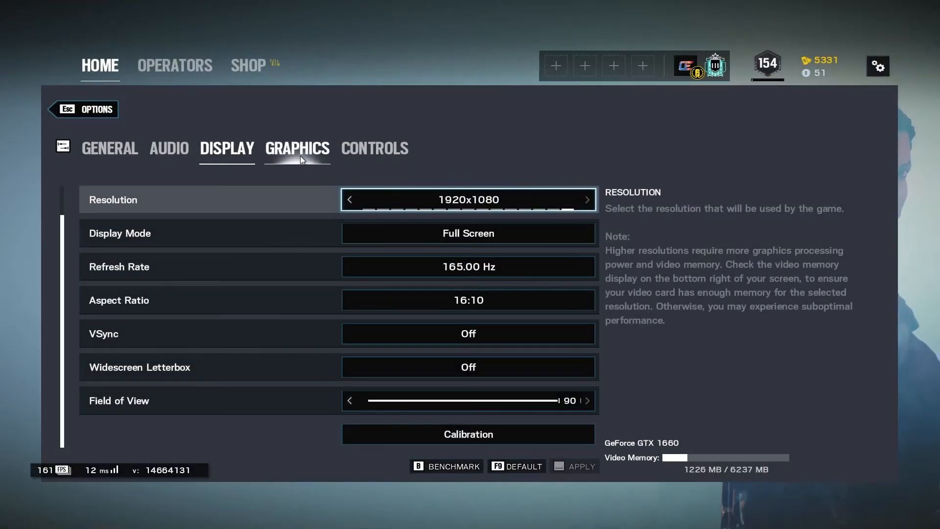
# In the Graphics options, compare the Low and Ultra overall quality presets several times.
pyautogui.click(301, 155)
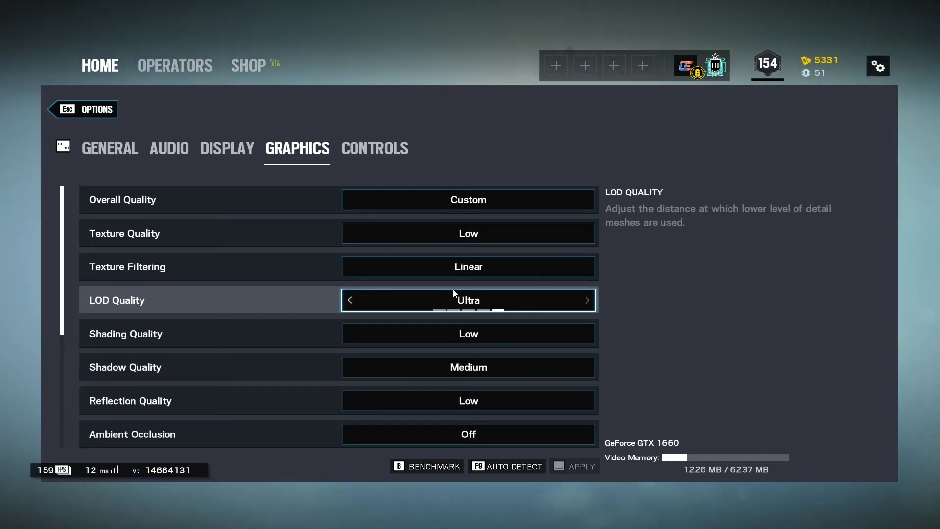
pyautogui.click(460, 210)
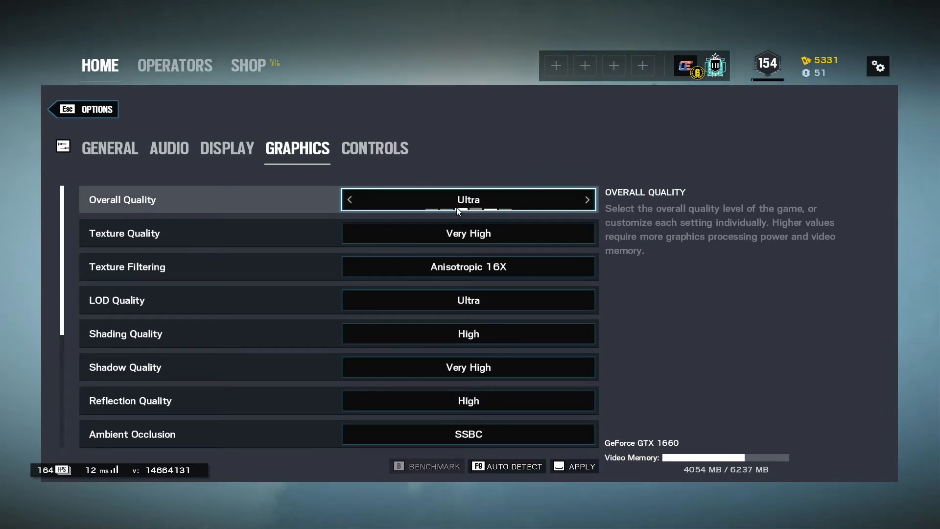
pyautogui.click(434, 211)
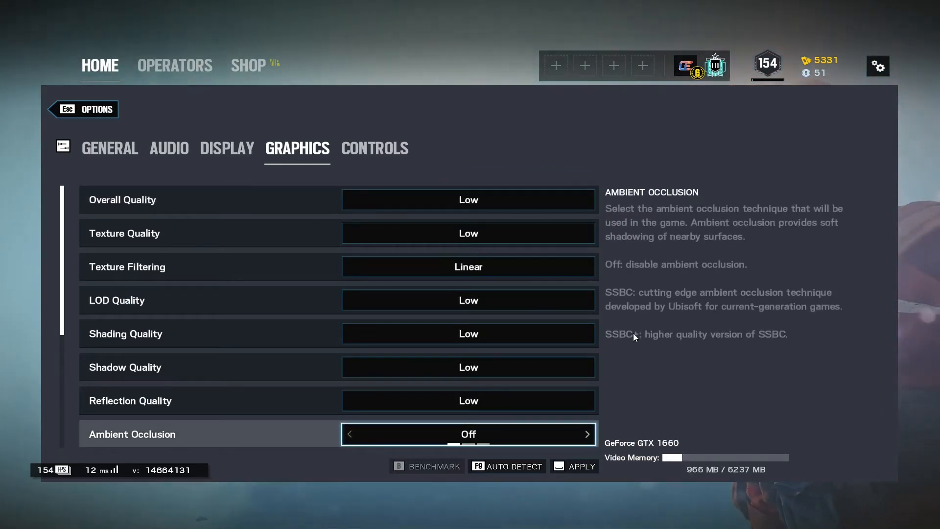
pyautogui.click(493, 210)
pyautogui.click(431, 210)
pyautogui.click(490, 209)
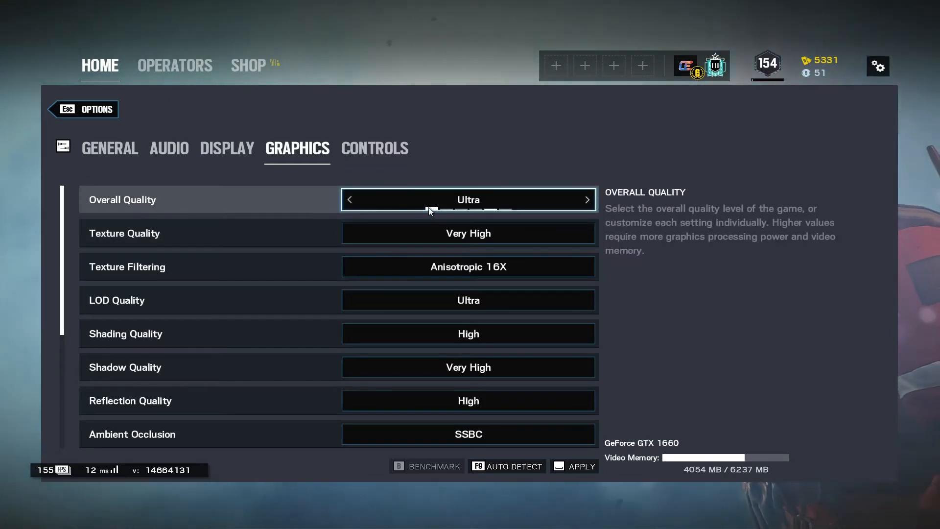
pyautogui.click(431, 211)
pyautogui.click(490, 211)
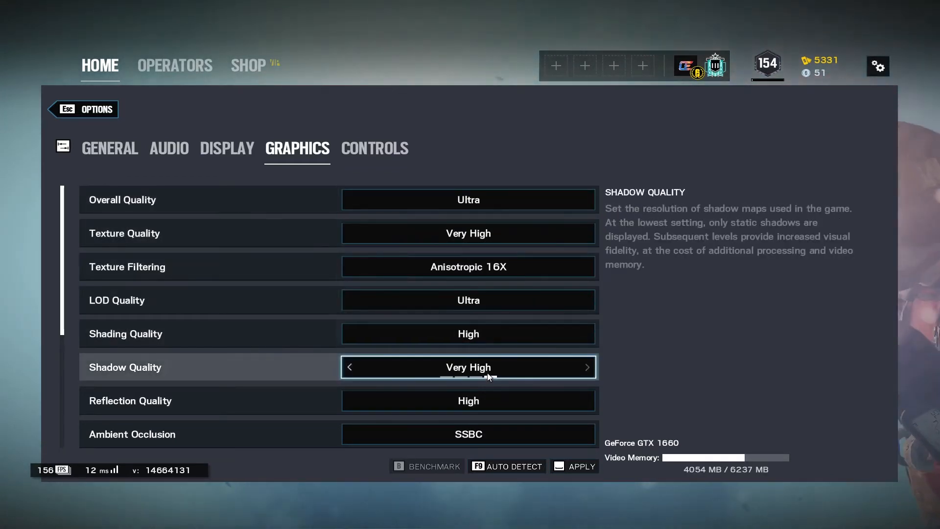
pyautogui.scroll(-4, 488, 382)
pyautogui.scroll(-2, 488, 368)
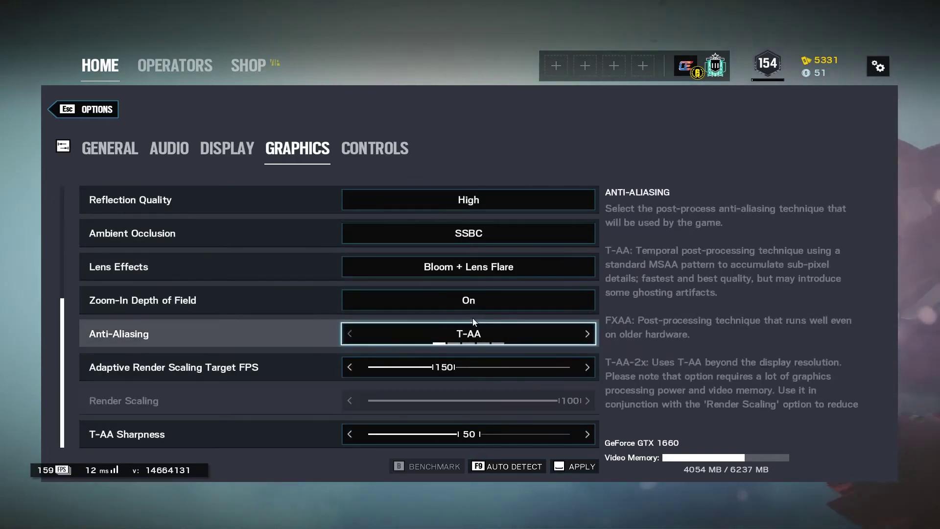
# Try T-AA-4x anti-aliasing and a 144 FPS render scaling target, then set overall quality to Low.
pyautogui.click(498, 343)
pyautogui.moveTo(444, 368)
pyautogui.mouseDown()
pyautogui.moveTo(497, 371)
pyautogui.moveTo(452, 370)
pyautogui.mouseUp()
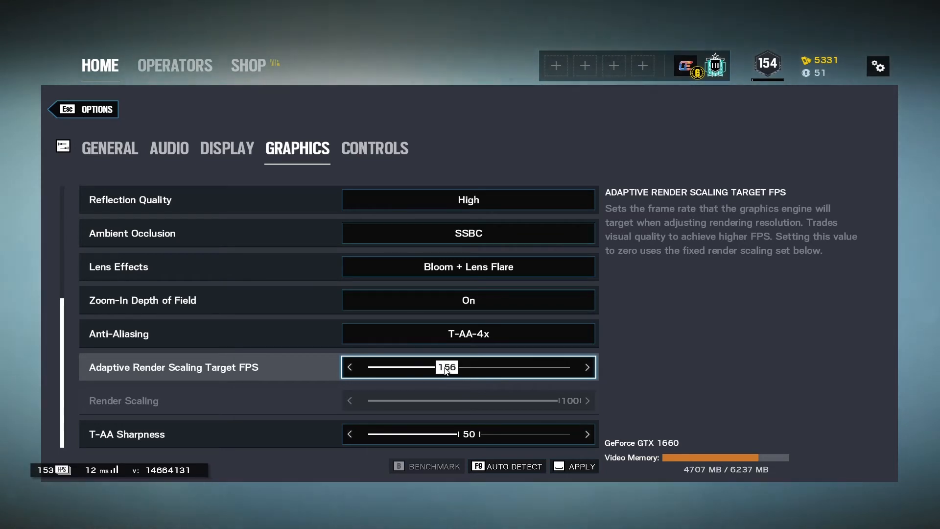
pyautogui.moveTo(443, 371); pyautogui.dragTo(441, 371)
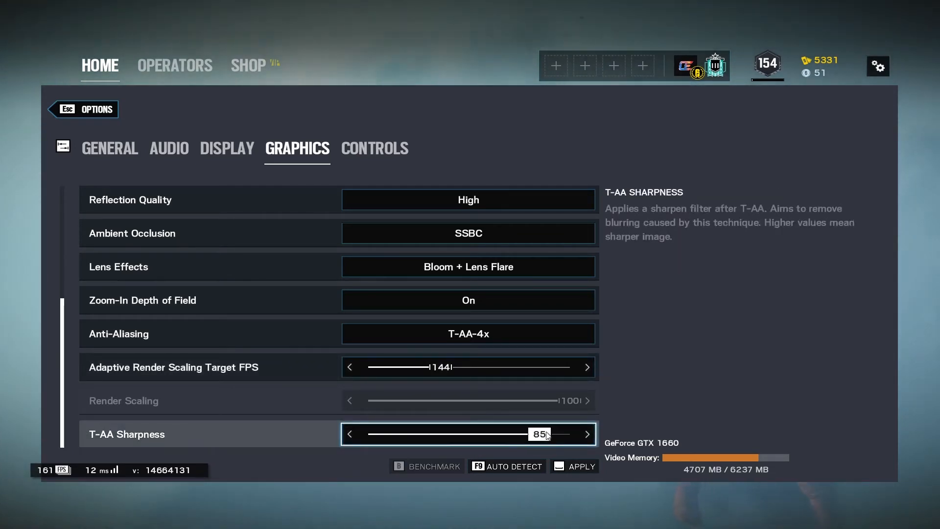
pyautogui.scroll(5, 495, 418)
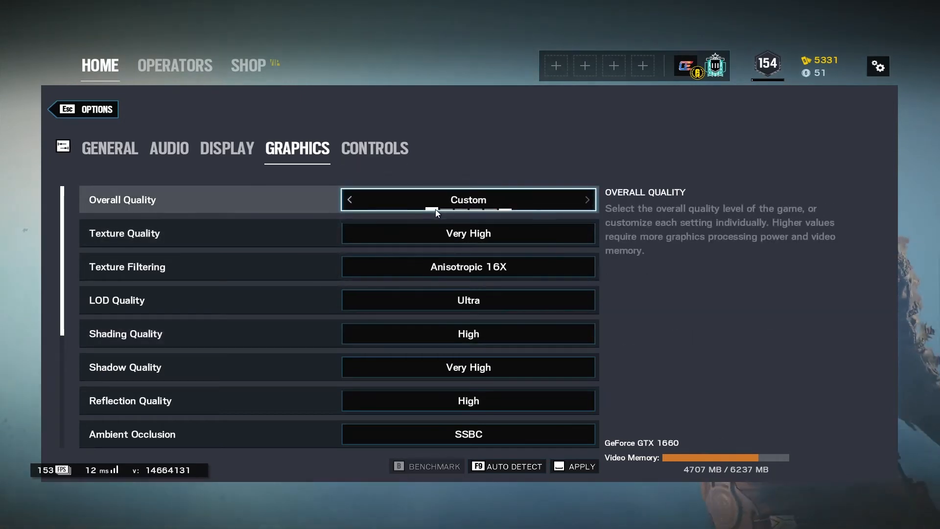
pyautogui.click(436, 209)
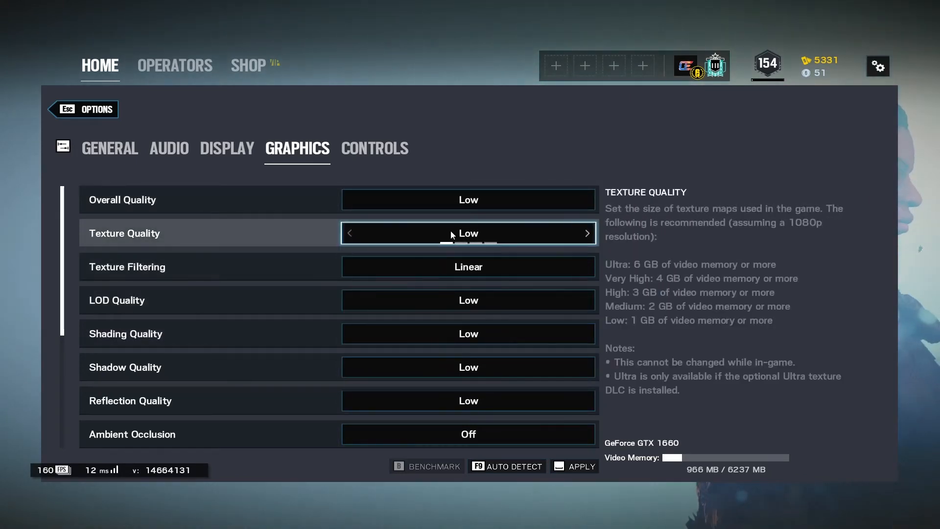
# Leave Texture Quality at Low after trying Medium, and raise LOD Quality to Ultra.
pyautogui.click(462, 243)
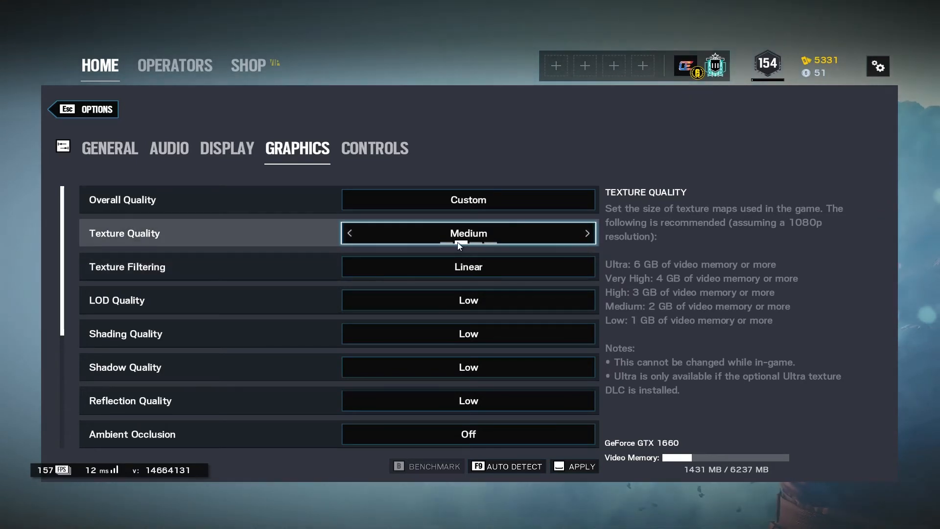
pyautogui.click(450, 243)
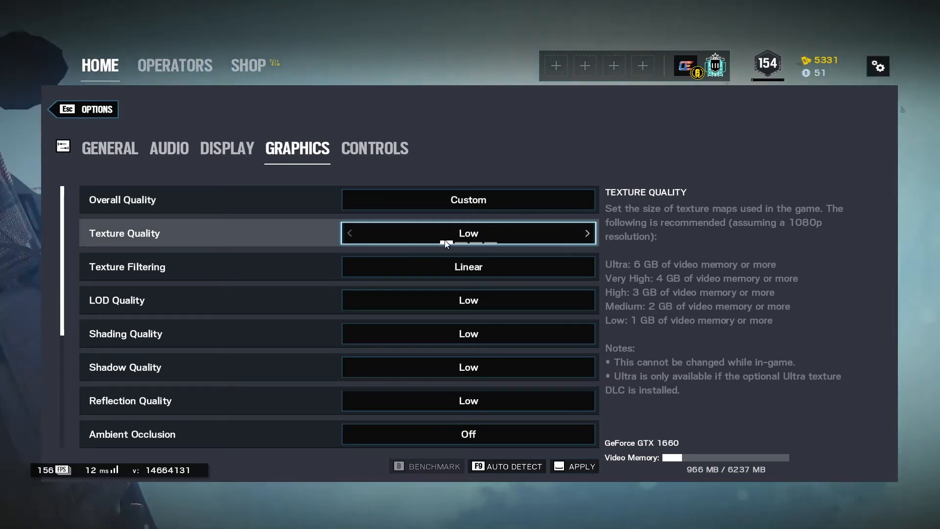
pyautogui.click(495, 310)
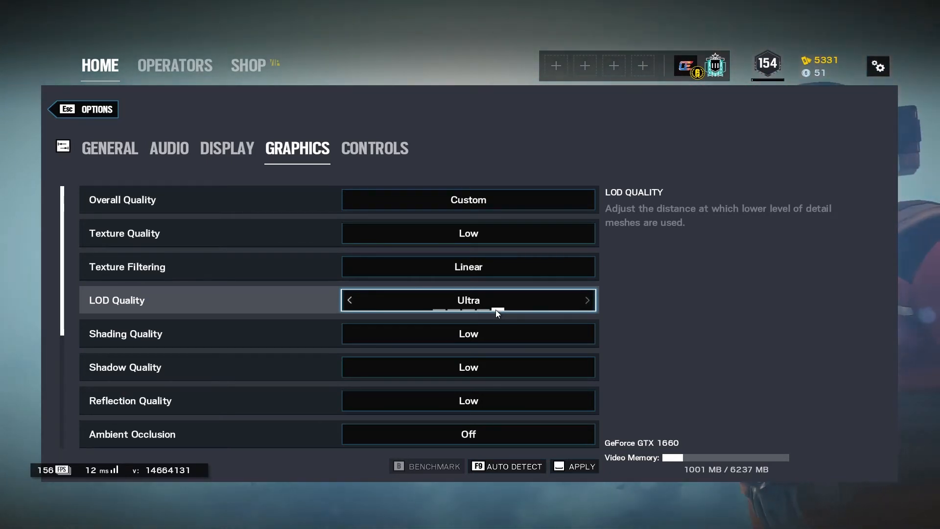
pyautogui.moveTo(496, 309); pyautogui.dragTo(498, 310)
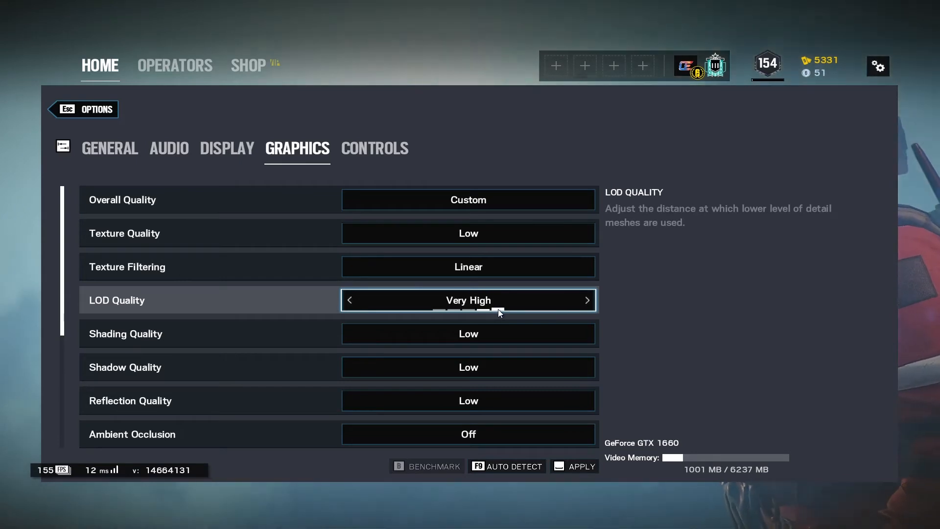
pyautogui.click(498, 309)
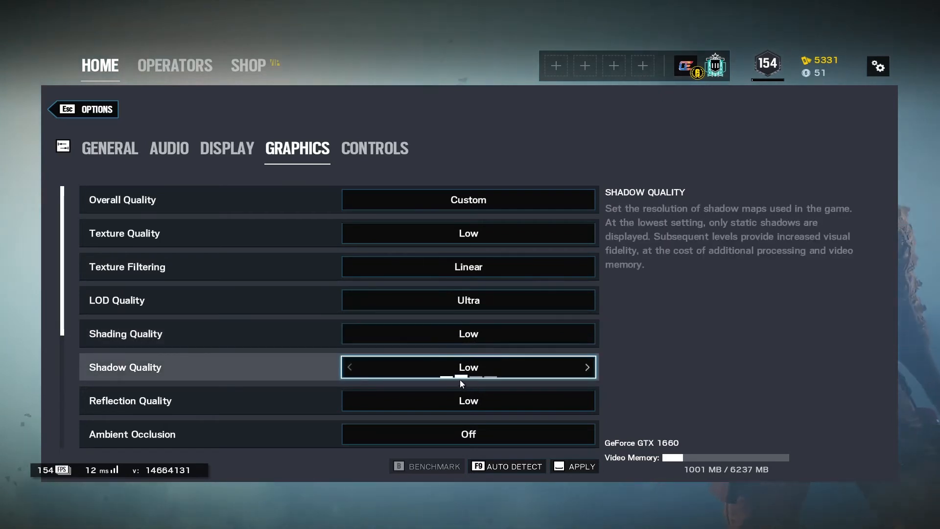
# After comparing levels, leave Shadow Quality at Medium with the other effects still Low or Off.
pyautogui.press('Right')
pyautogui.press('Left')
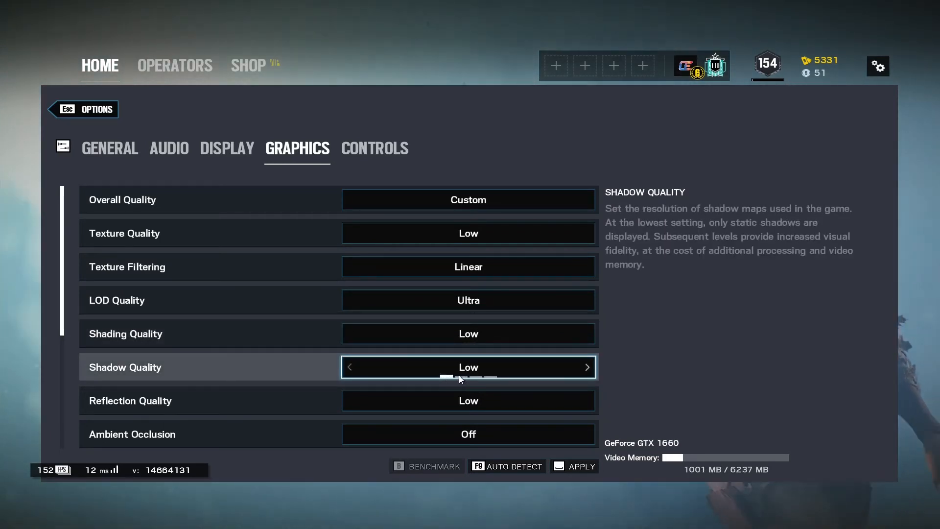
pyautogui.moveTo(464, 375); pyautogui.dragTo(450, 376)
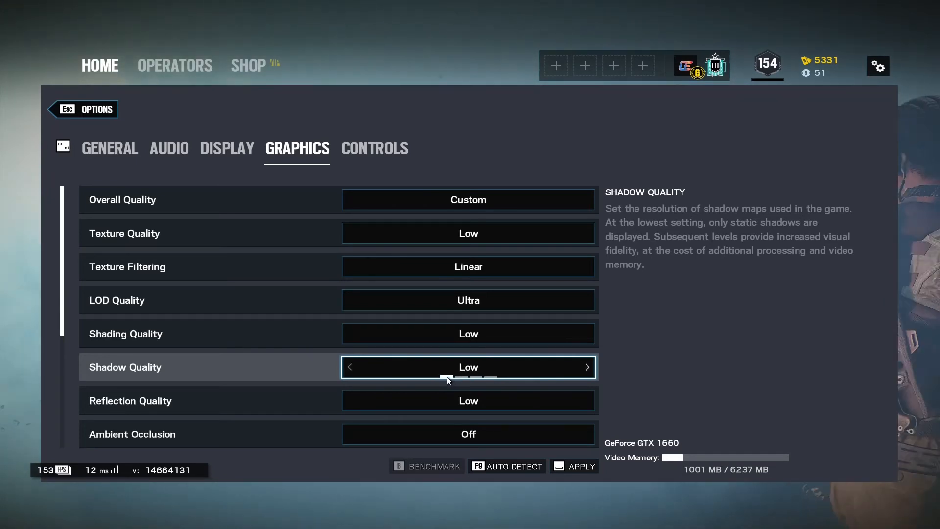
pyautogui.click(469, 375)
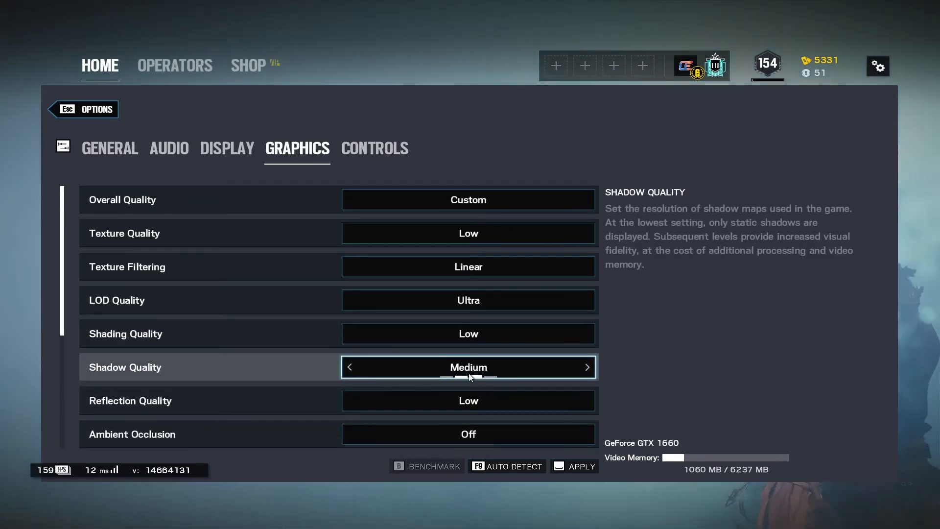
pyautogui.click(458, 375)
pyautogui.click(466, 374)
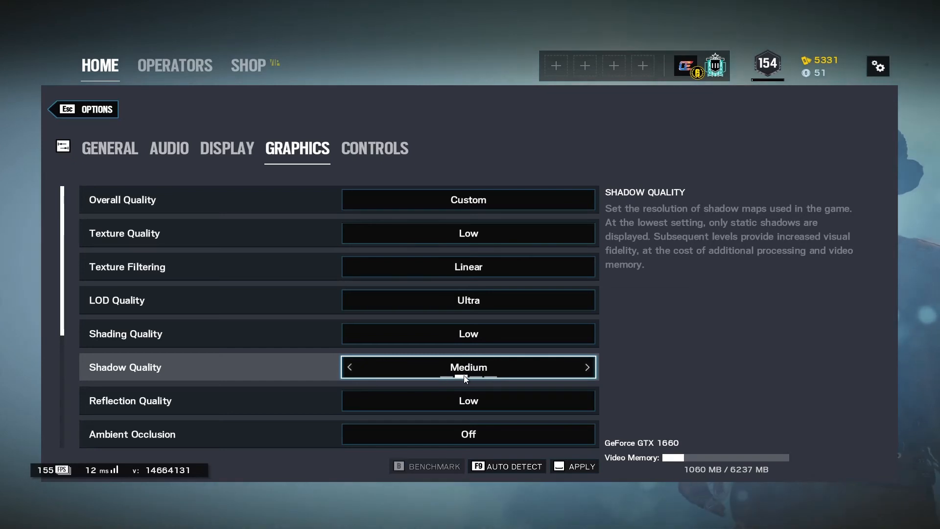
pyautogui.scroll(-2, 466, 376)
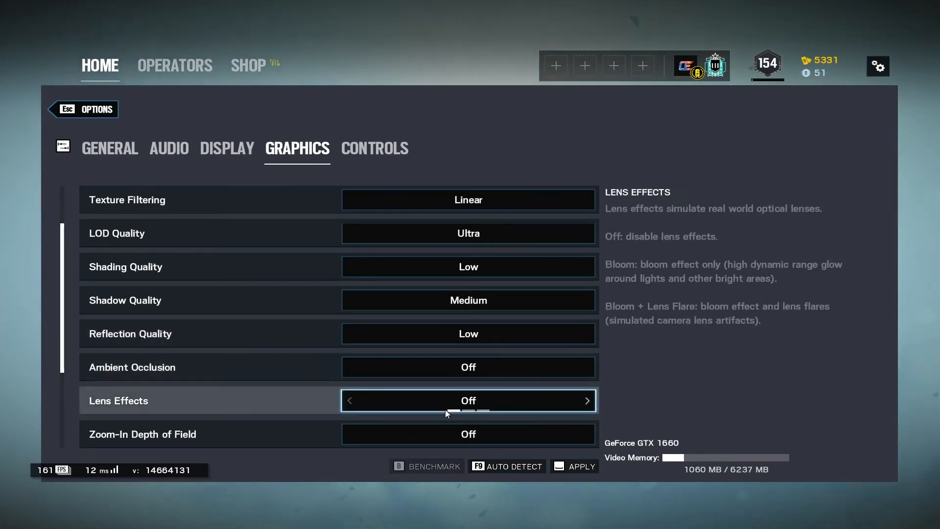
pyautogui.scroll(-2, 446, 410)
pyautogui.click(477, 343)
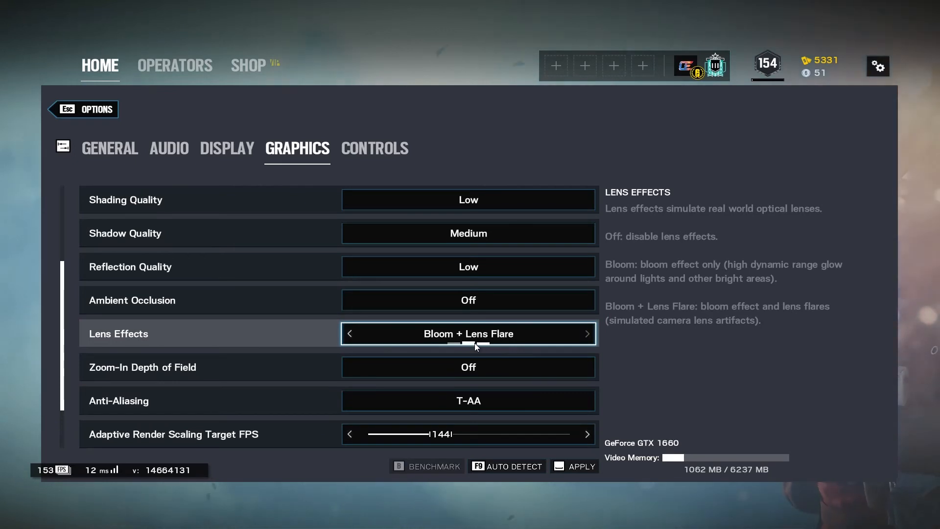
pyautogui.click(481, 343)
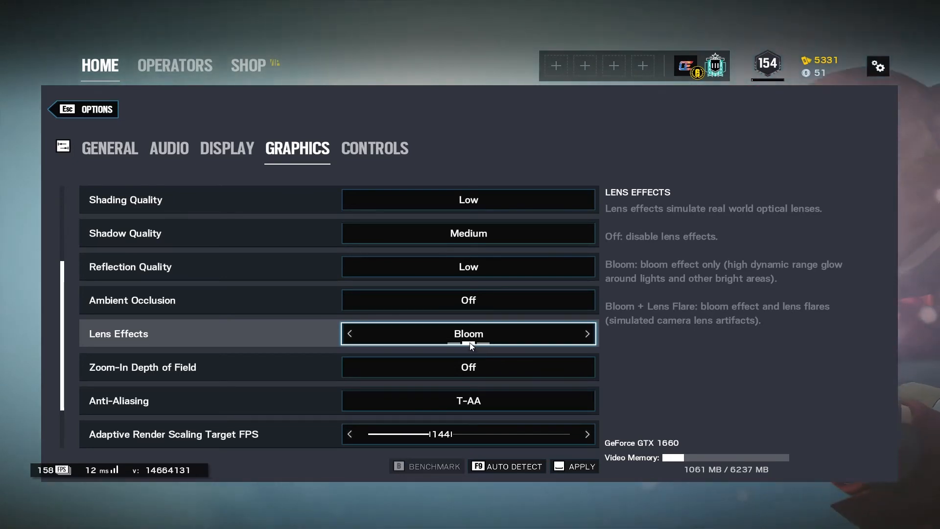
pyautogui.click(454, 343)
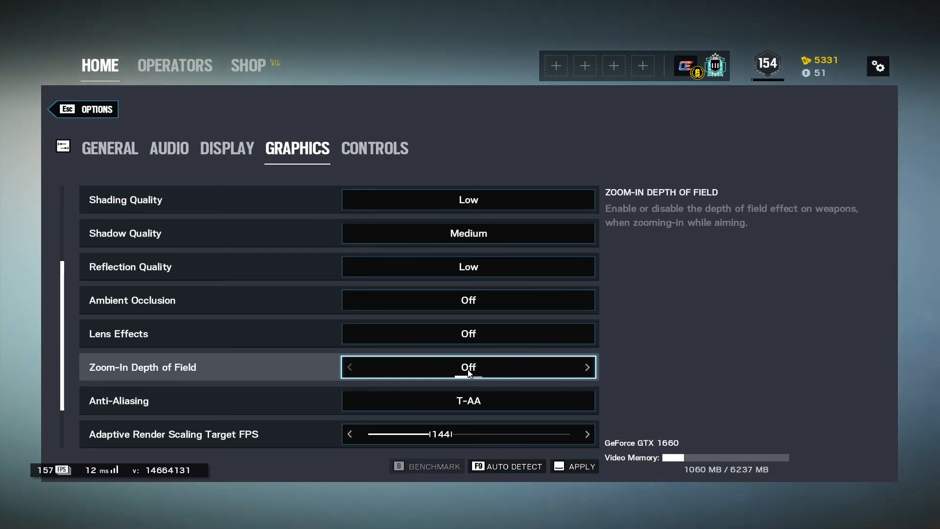
pyautogui.scroll(-1, 454, 407)
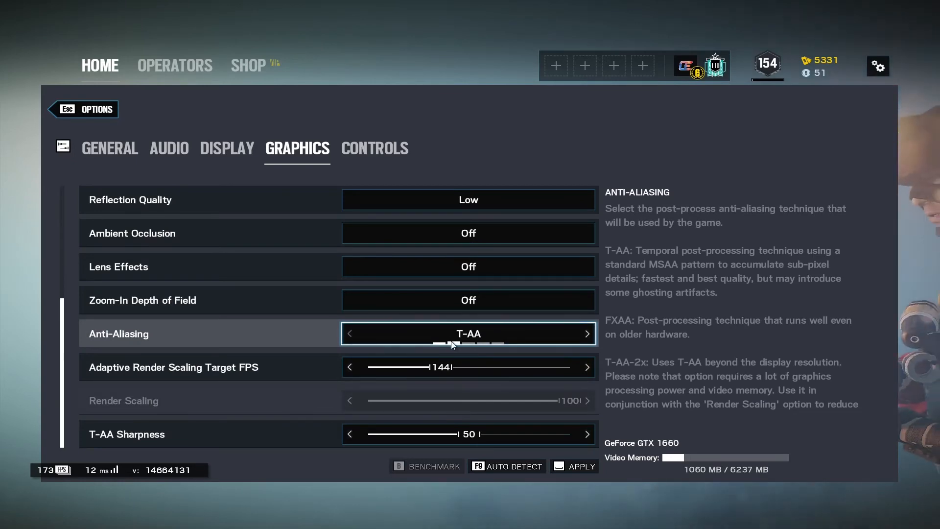
pyautogui.scroll(3, 452, 341)
pyautogui.scroll(2, 460, 310)
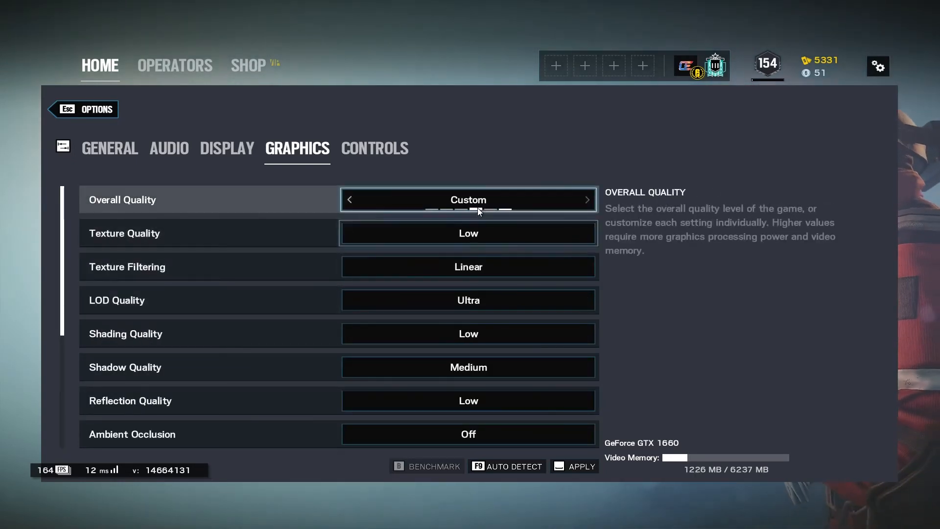
pyautogui.scroll(-6, 459, 336)
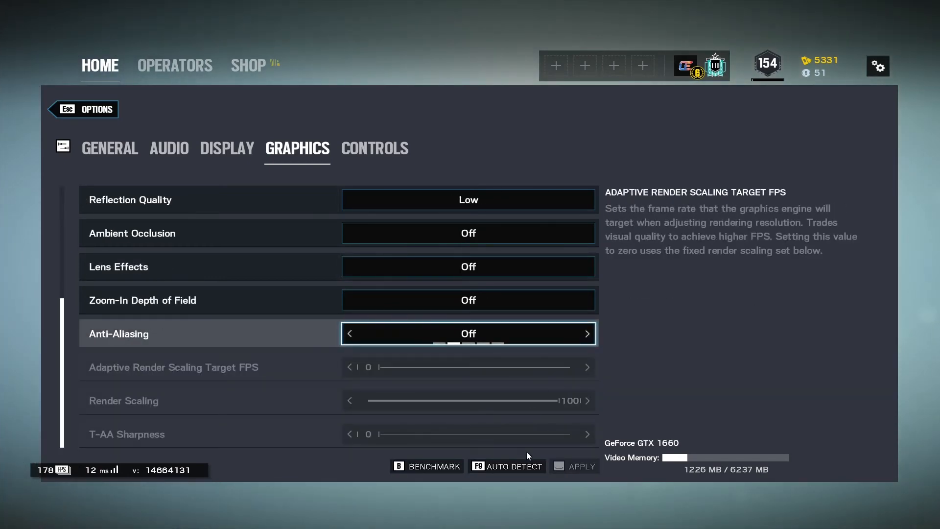
pyautogui.scroll(5, 512, 438)
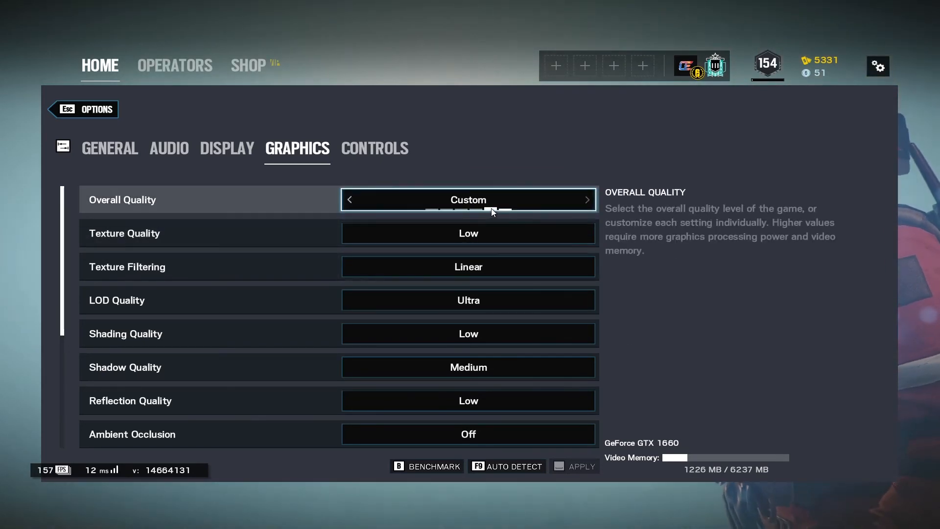
# Start the graphics benchmark run with the B key.
pyautogui.press('b')
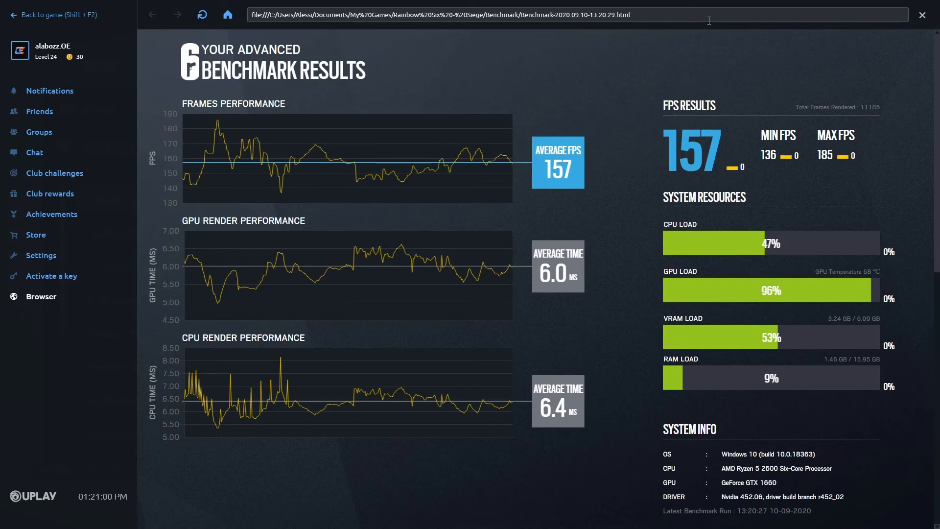
# Close the Uplay overlay so the benchmark finishes and its new results page appears.
pyautogui.click(923, 15)
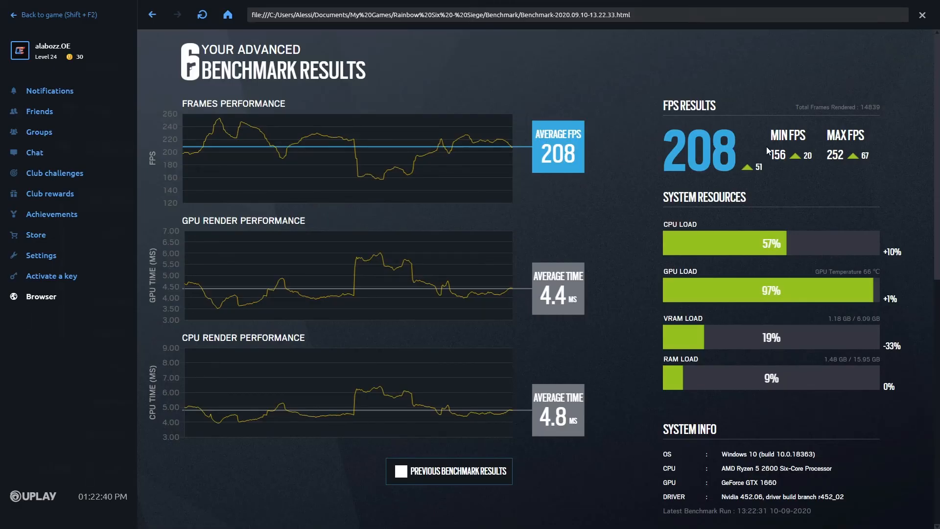
# Highlight the minimum FPS figure on the results page, then close the benchmark results.
pyautogui.moveTo(772, 155); pyautogui.dragTo(785, 155)
pyautogui.click(783, 157)
pyautogui.click(922, 14)
# Dismiss the Uplay overlay and leave Options for the home screen.
pyautogui.hotkey('shift', 'F2')
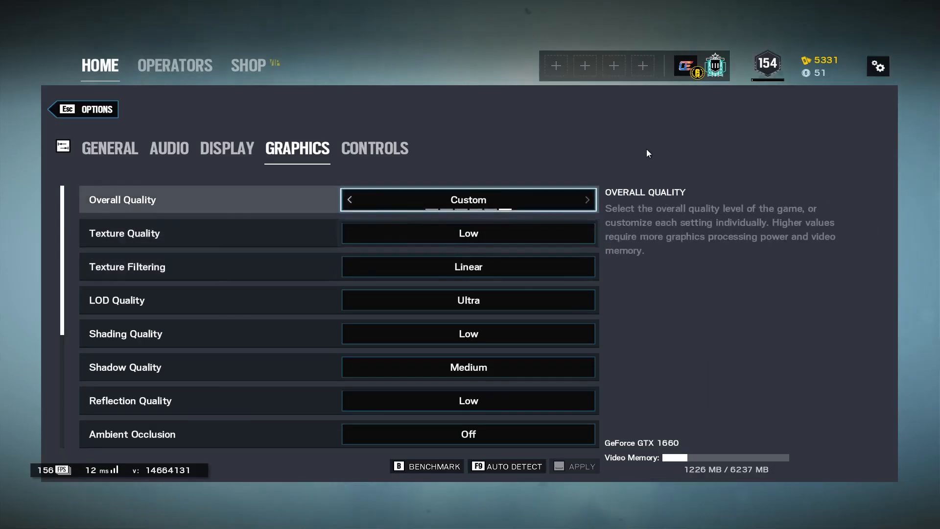
pyautogui.click(874, 73)
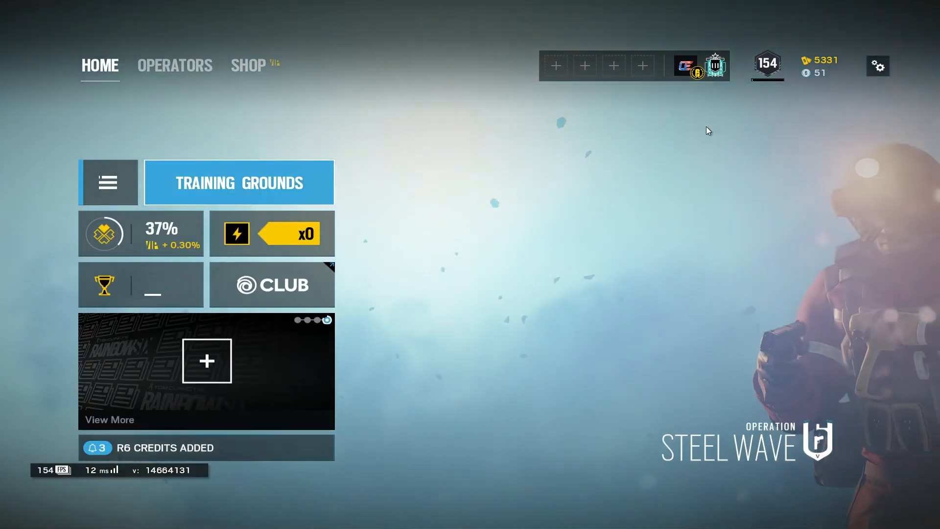